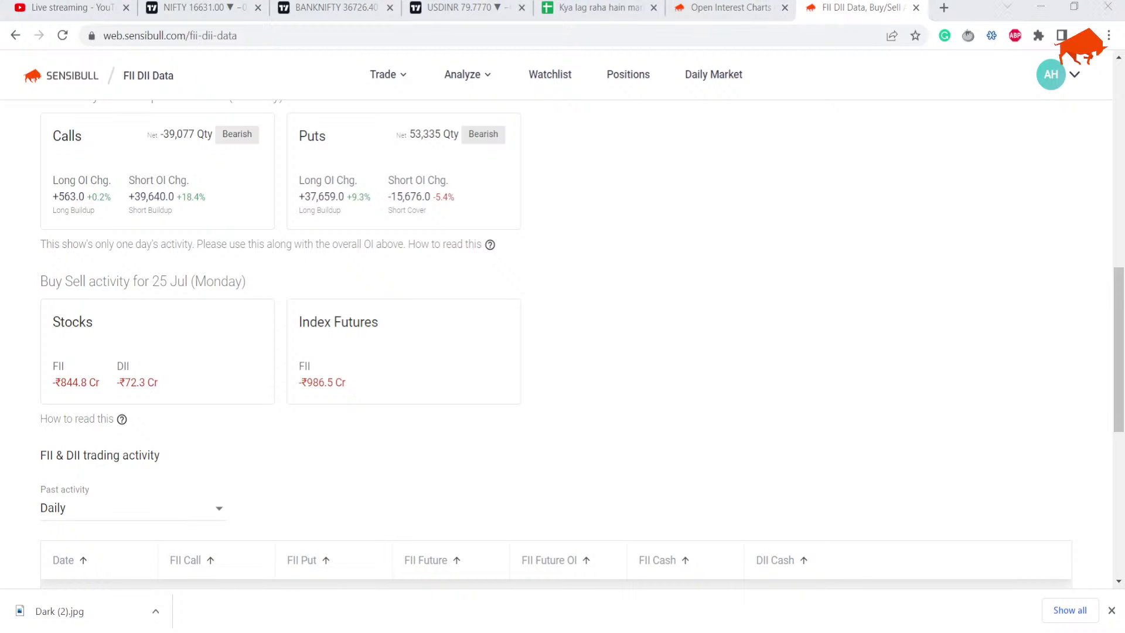
- Glance at the Nifty 50 chart, then go from FII DII data to the 25 Jul Daily Market analysis
click(186, 5)
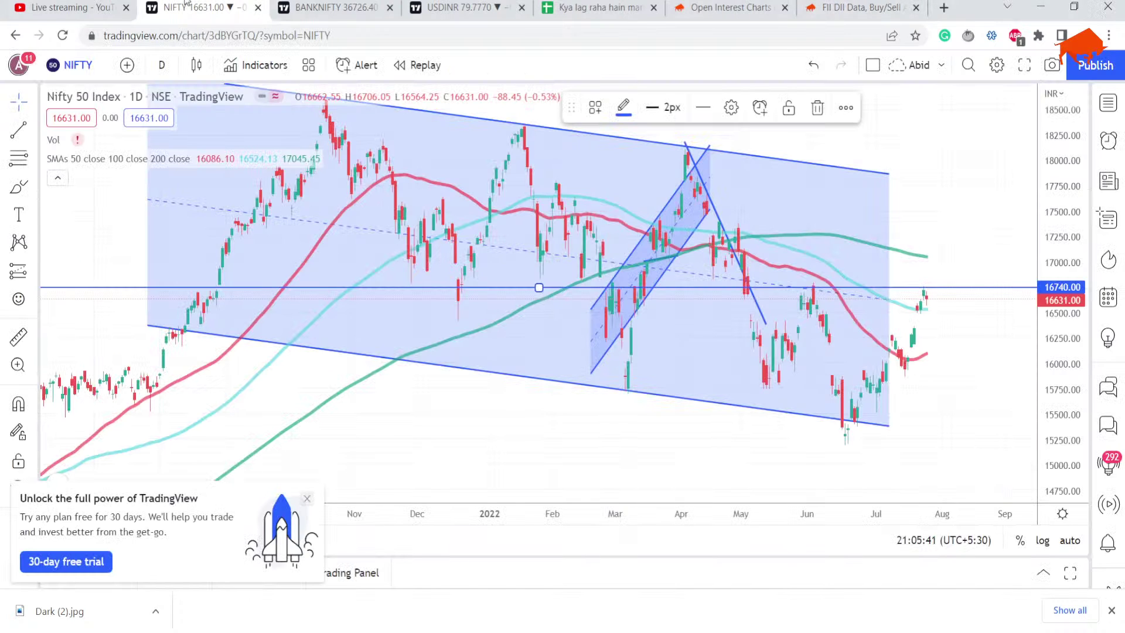
click(800, 5)
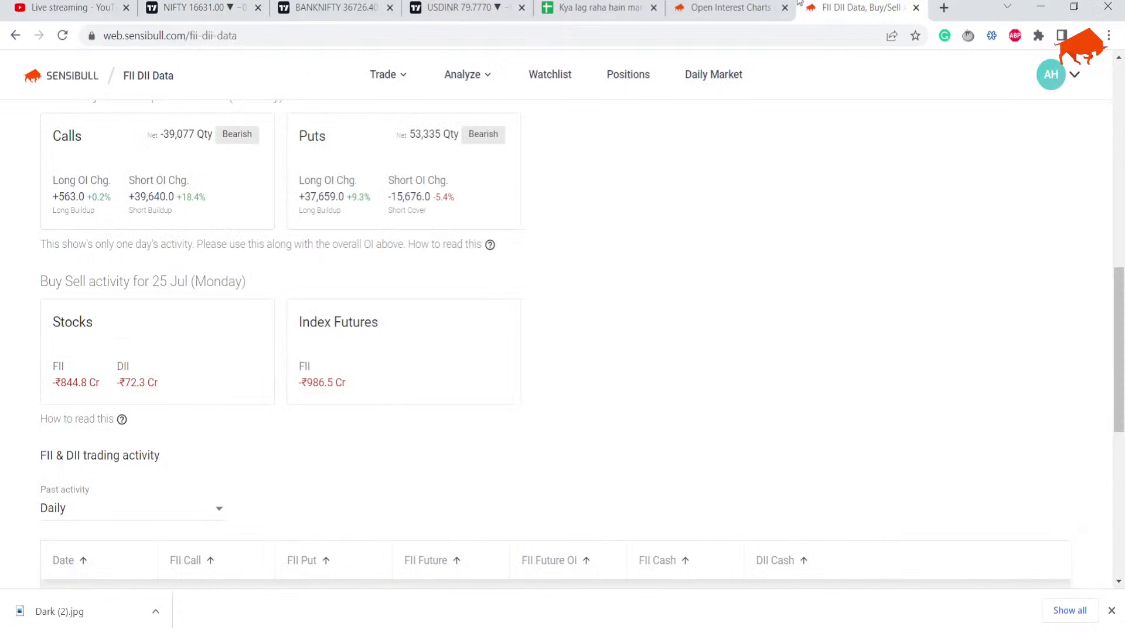
scroll(819, 147, up, 8)
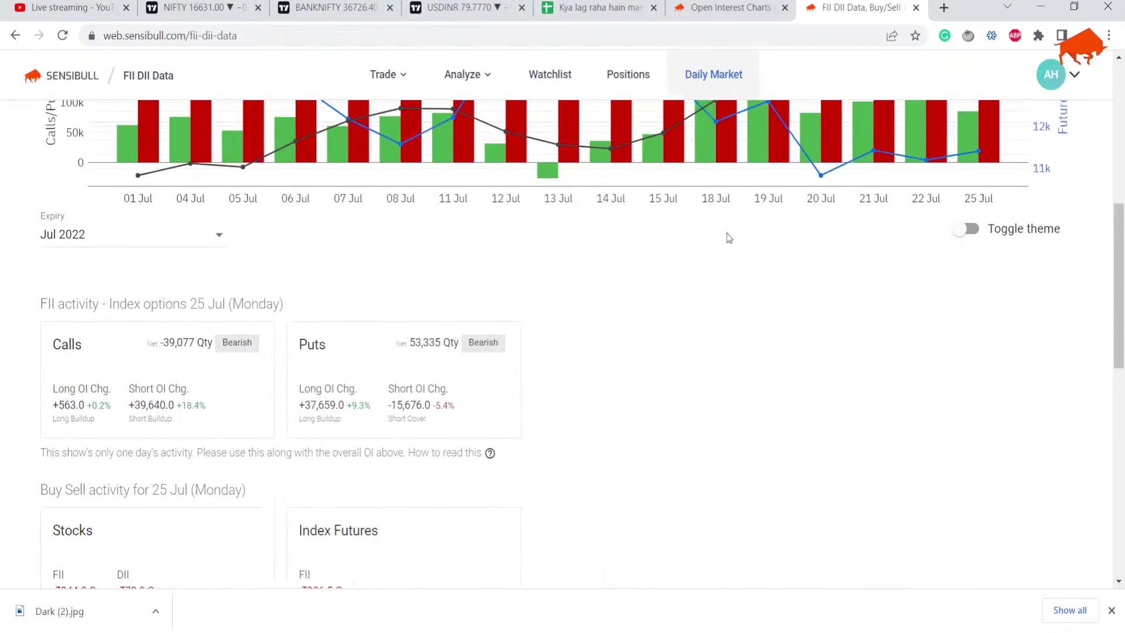
click(715, 74)
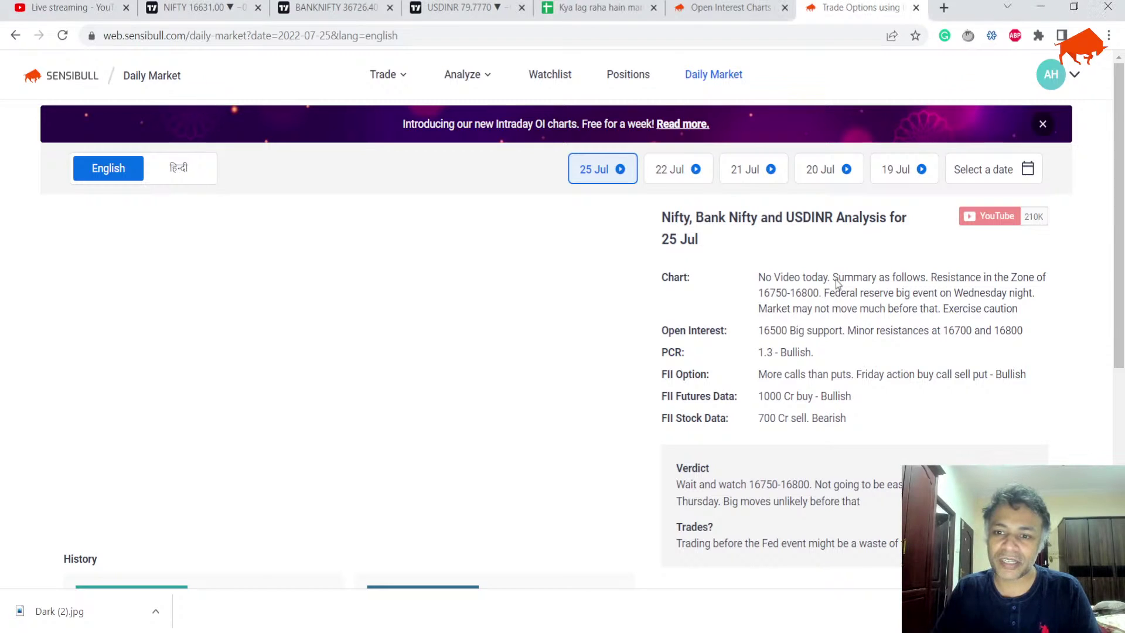
triple_click(771, 282)
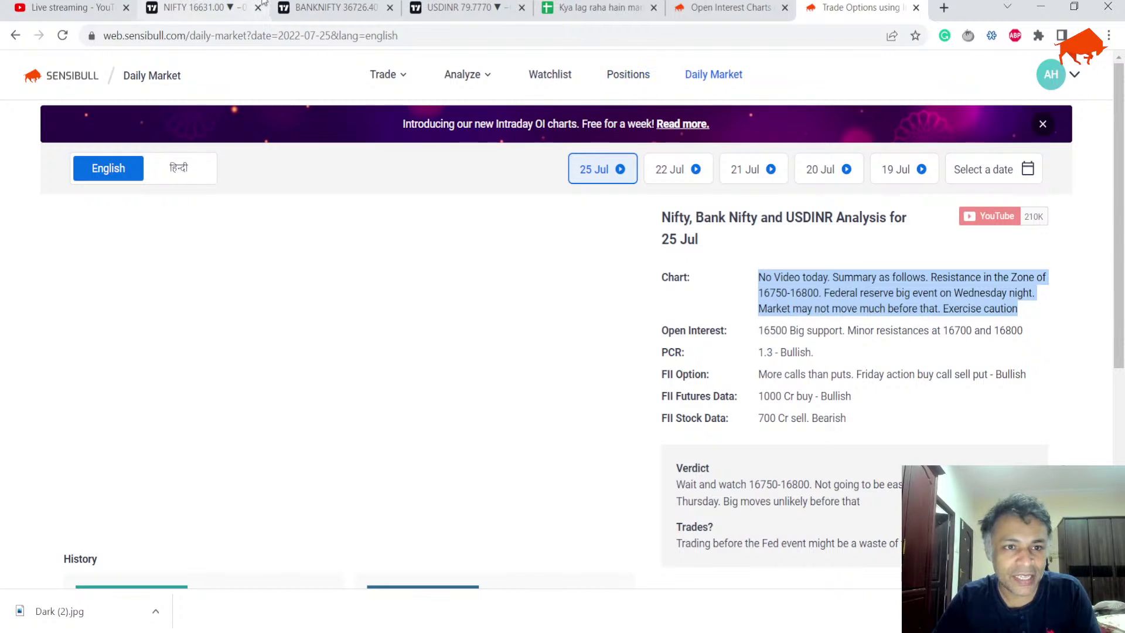
- Pan back through the Nifty 50 daily chart, then bring up the Bank Nifty daily chart at 36726.40
click(194, 7)
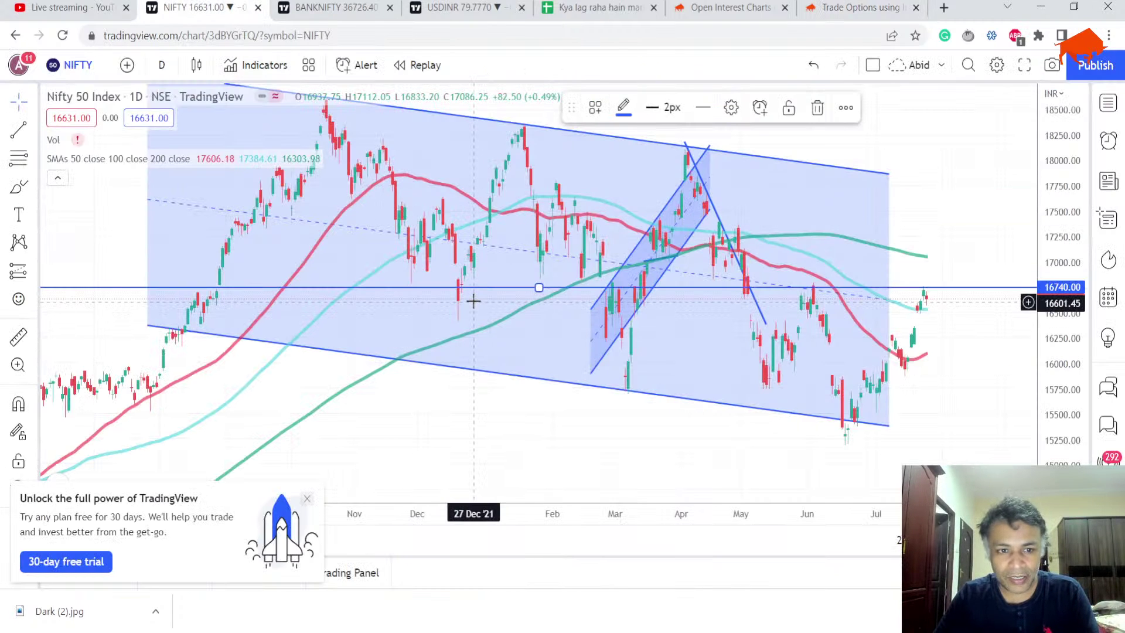
scroll(474, 300, left, 3)
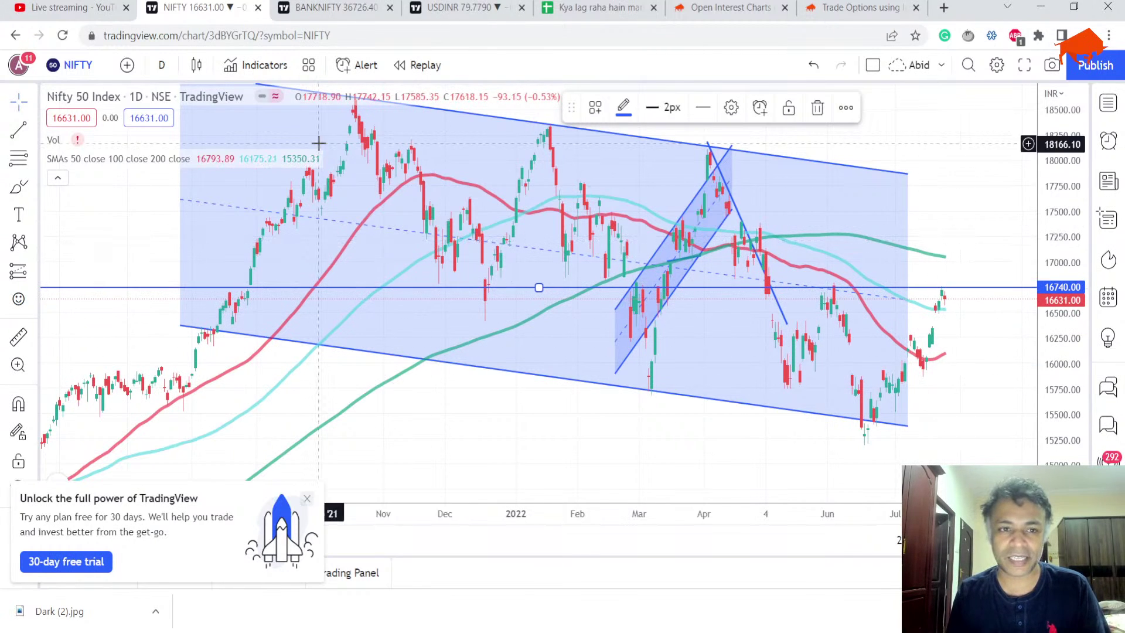
click(326, 6)
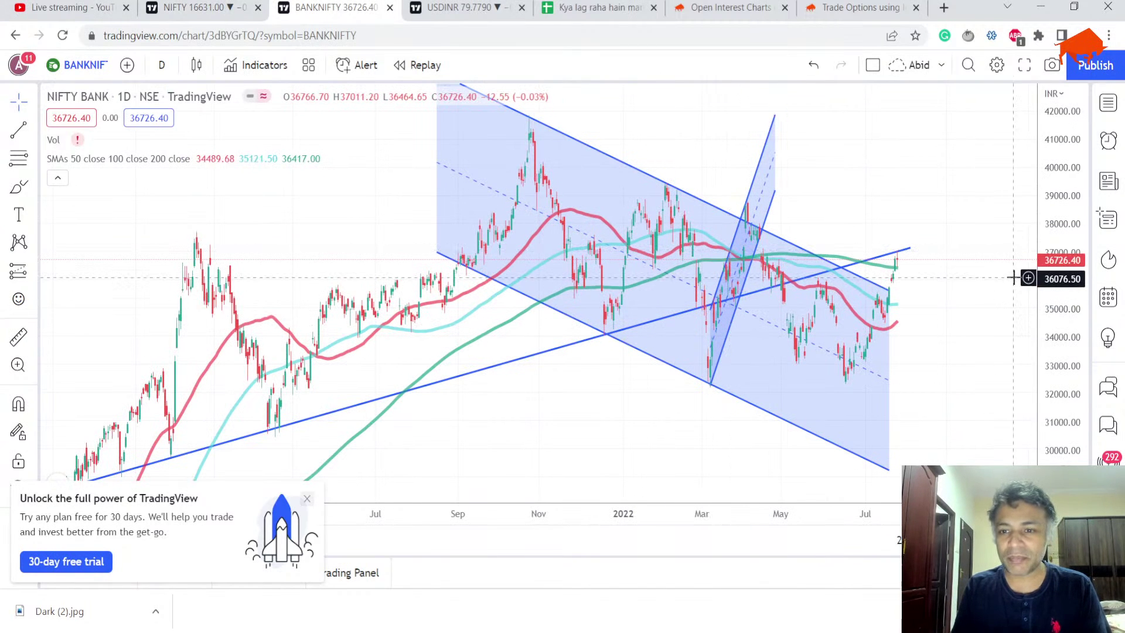
- Zoom out and compress the Bank Nifty price axis for a wider range, then return to Nifty 50
scroll(1014, 277, down, 1)
drag(1052, 280, 1053, 301)
scroll(899, 196, up, 1)
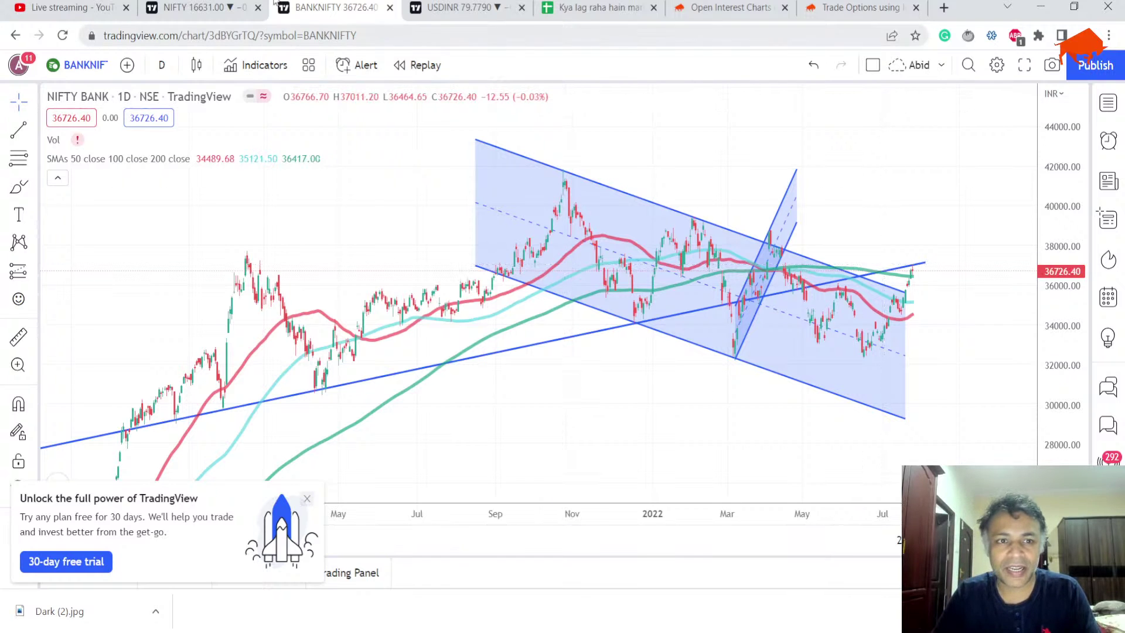
click(199, 7)
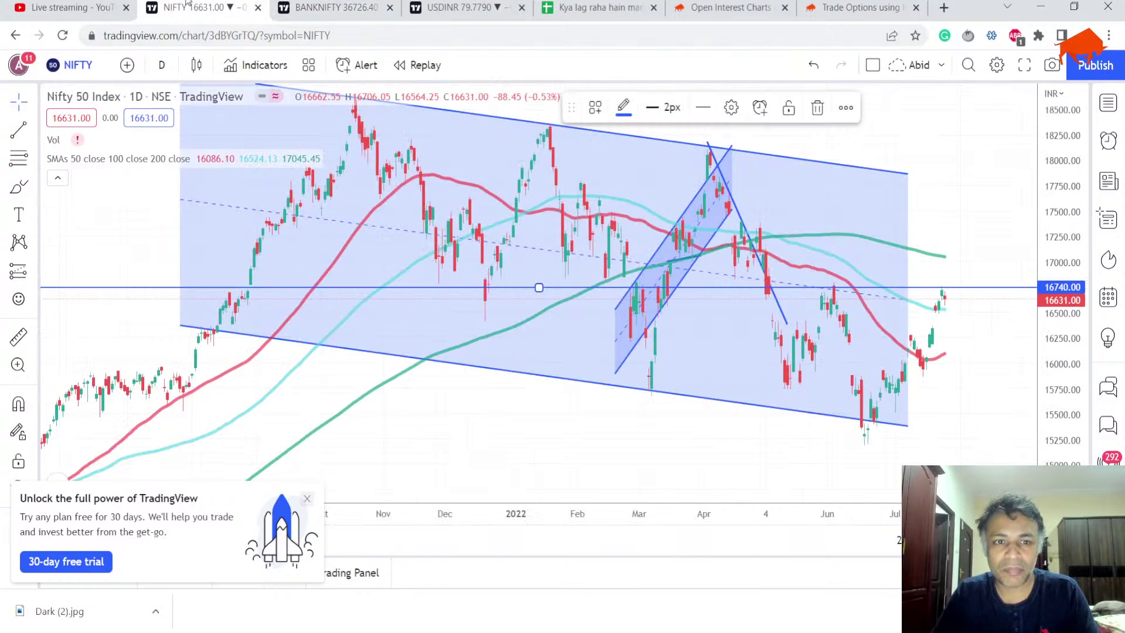
- Switch the Nifty 50 chart to 1-week candles and zoom into the recent weekly rally
click(161, 65)
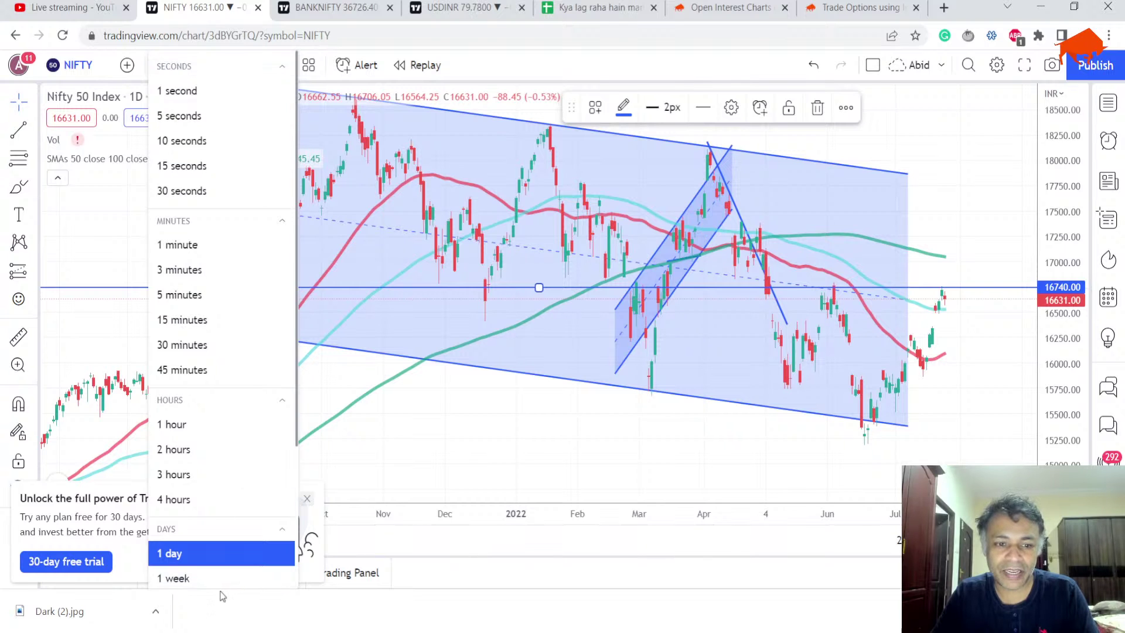
click(202, 585)
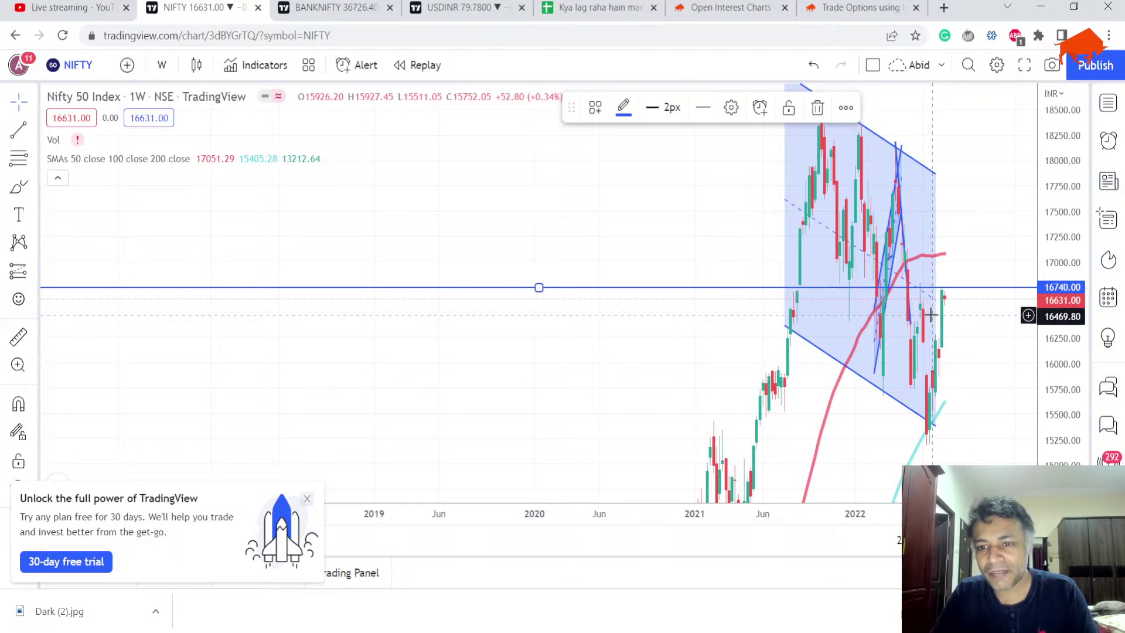
scroll(930, 315, up, 3)
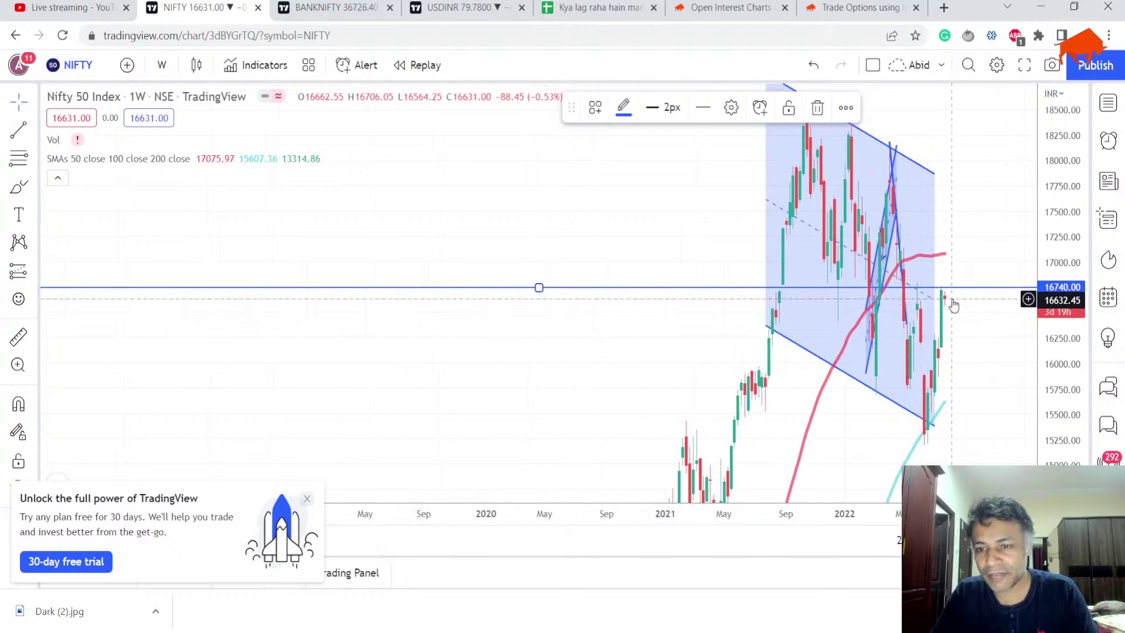
scroll(950, 302, up, 2)
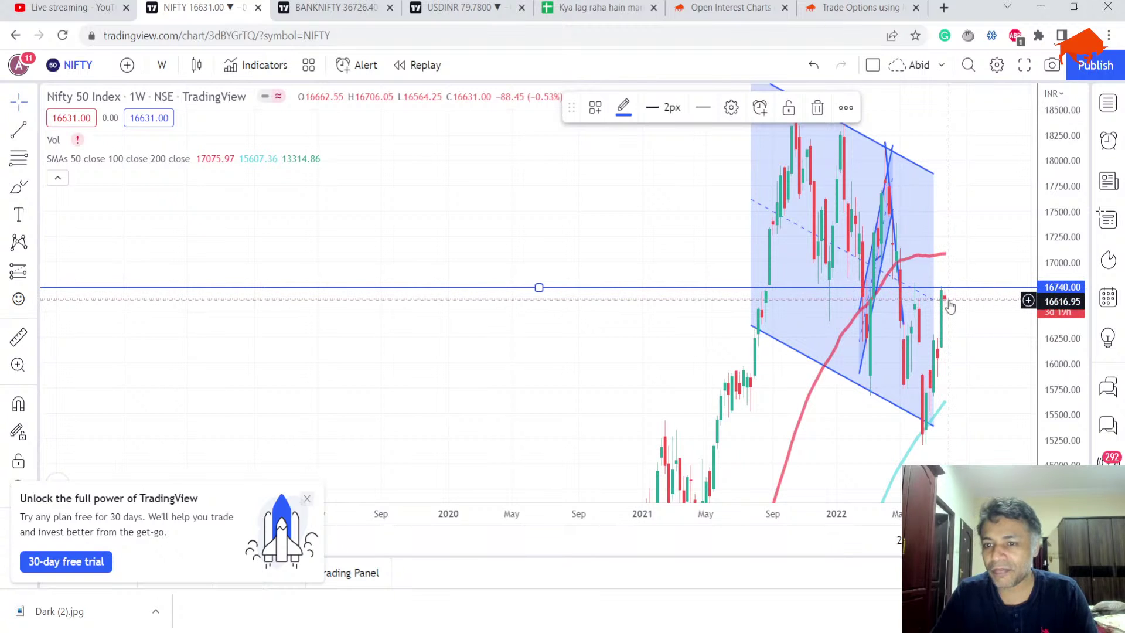
scroll(950, 304, up, 4)
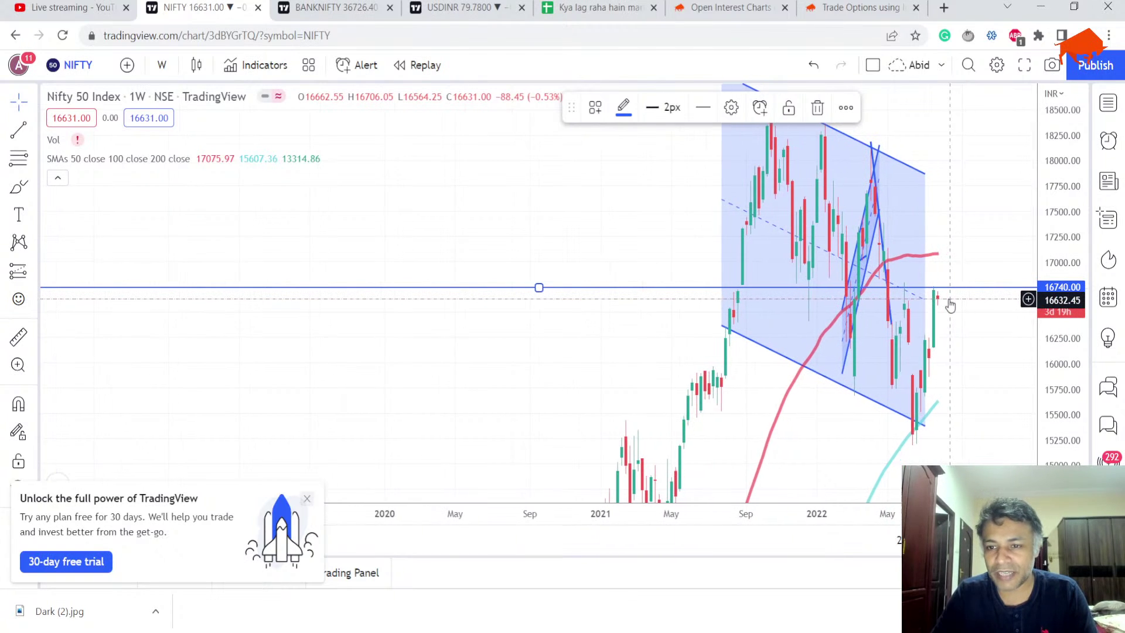
scroll(949, 304, up, 4)
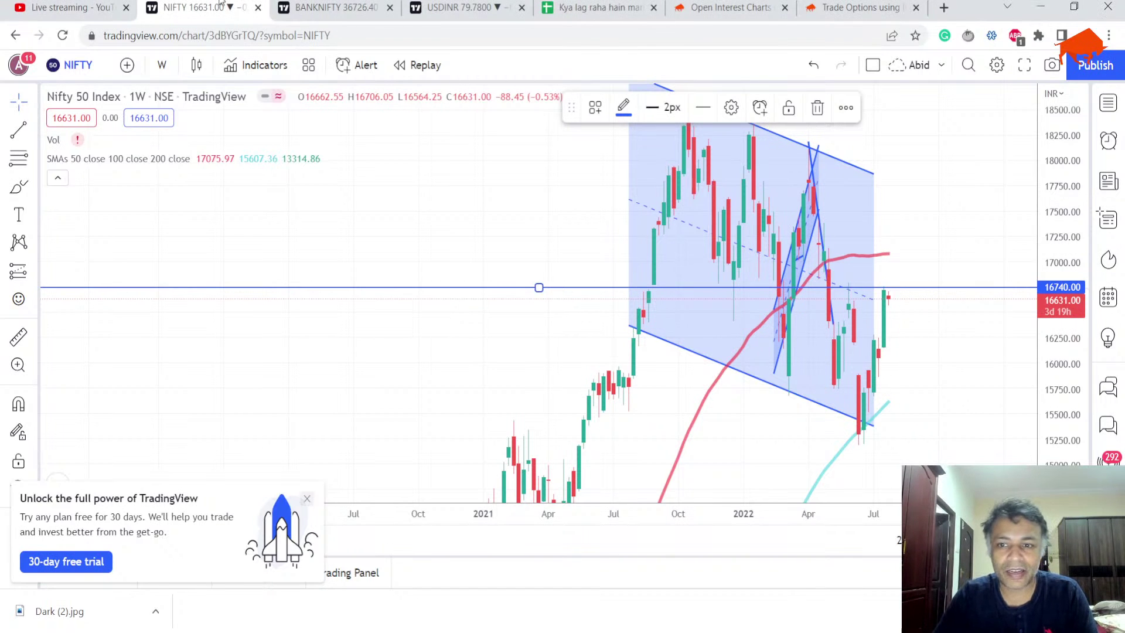
- Check the Bank Nifty and USDINR charts, then open the 'Kya lag raha hain market' sheet
click(338, 3)
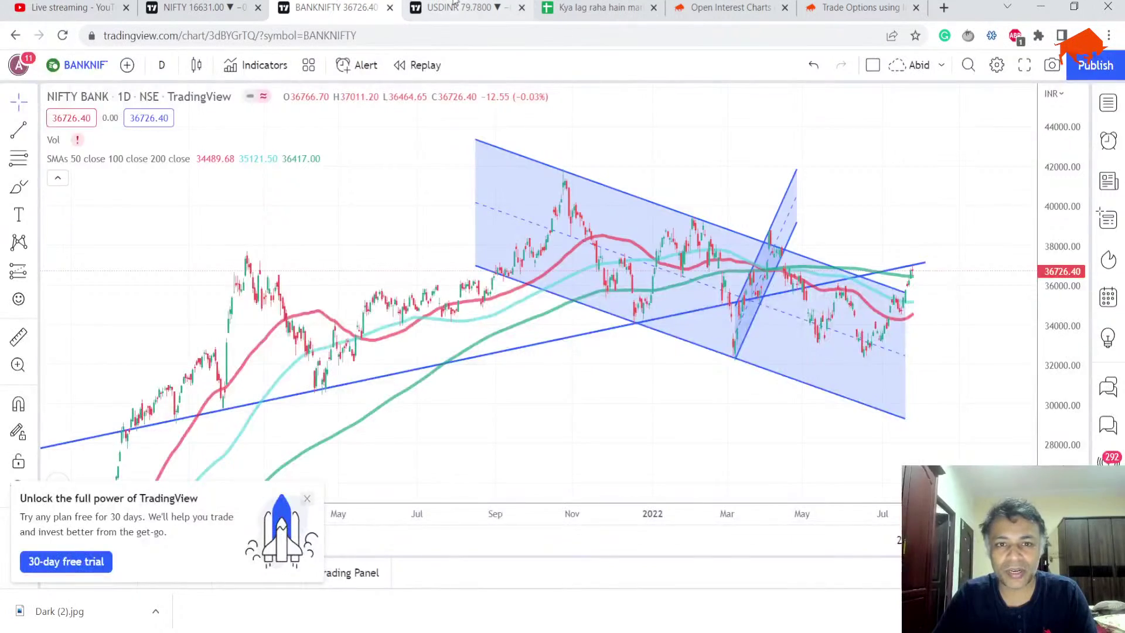
click(455, 3)
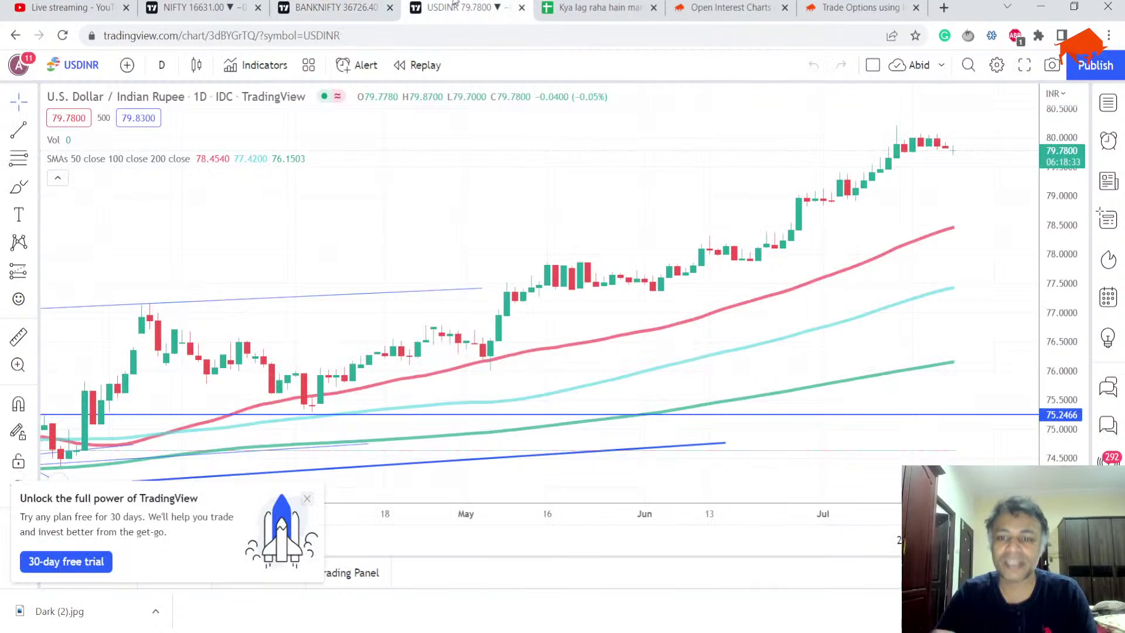
click(557, 4)
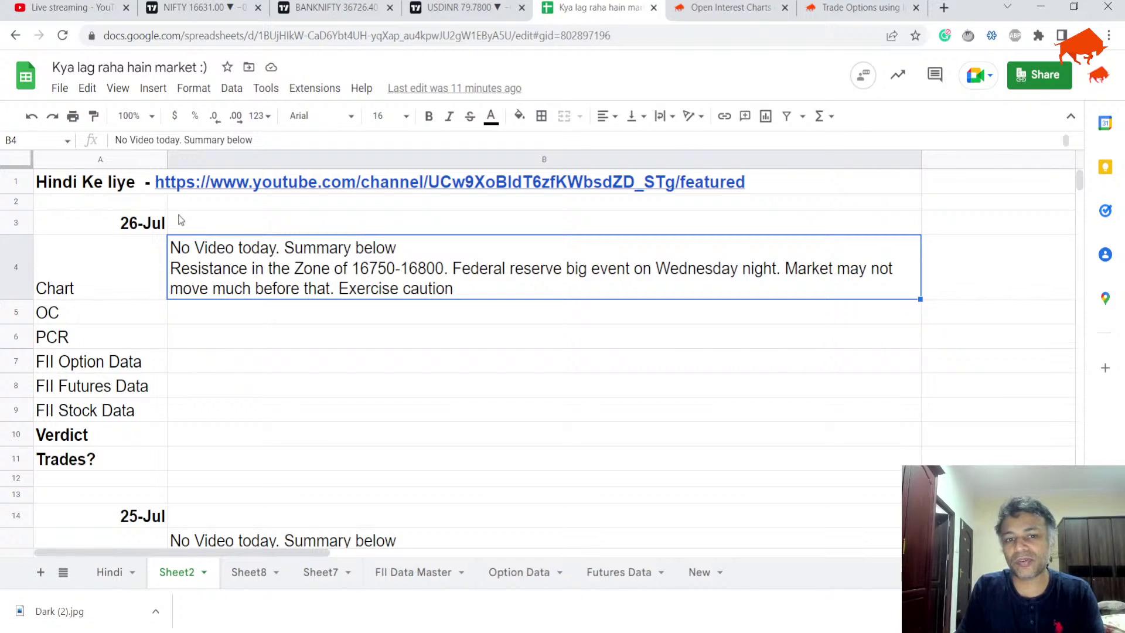
key(Down)
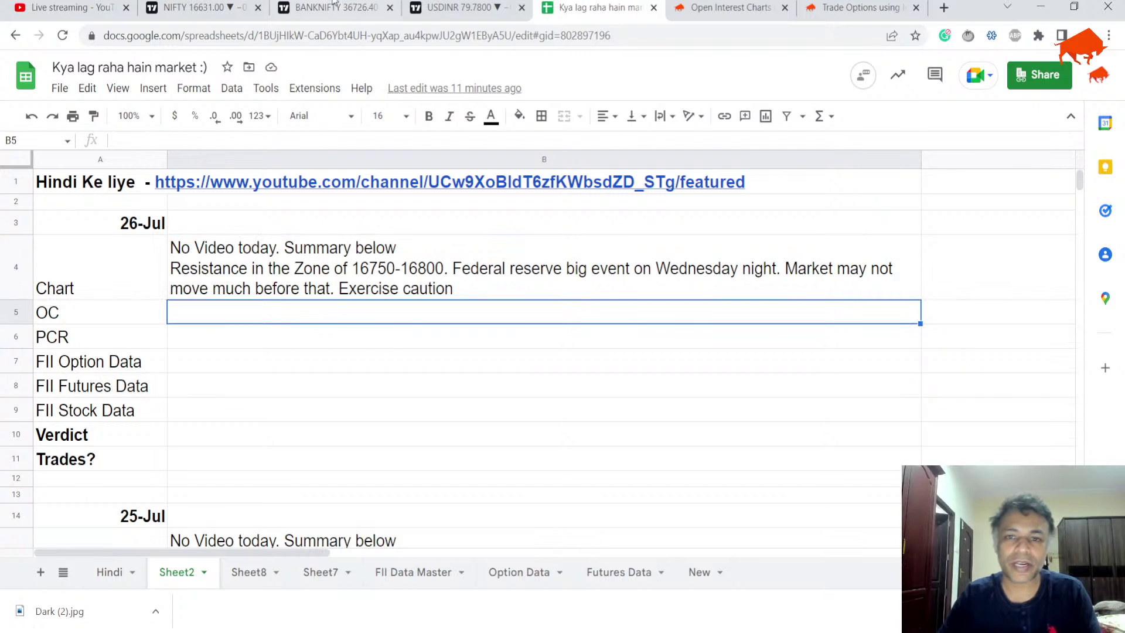
- Scroll the NIFTY open interest page to the 28 Jul expiry historical option chain as of Jul 25
click(674, 7)
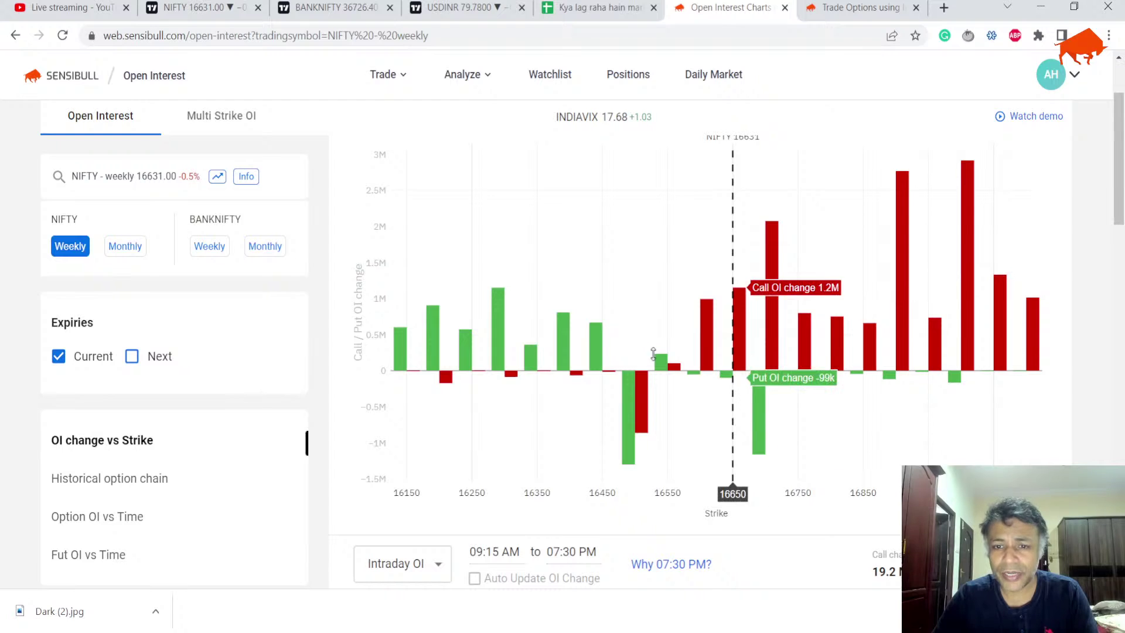
scroll(762, 334, down, 2)
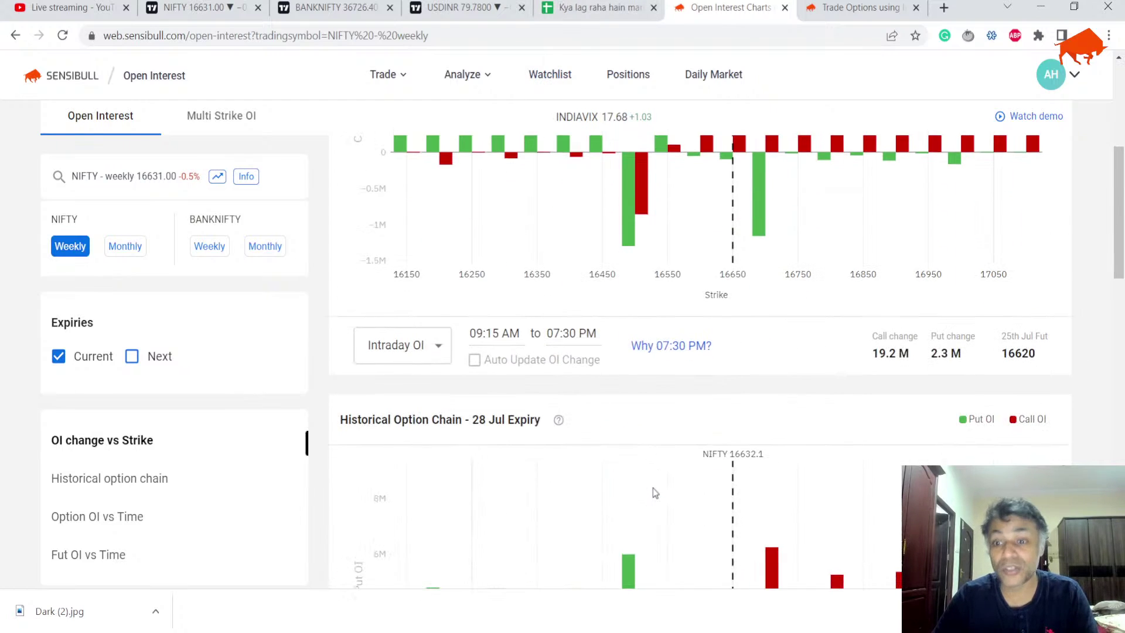
scroll(653, 488, down, 1)
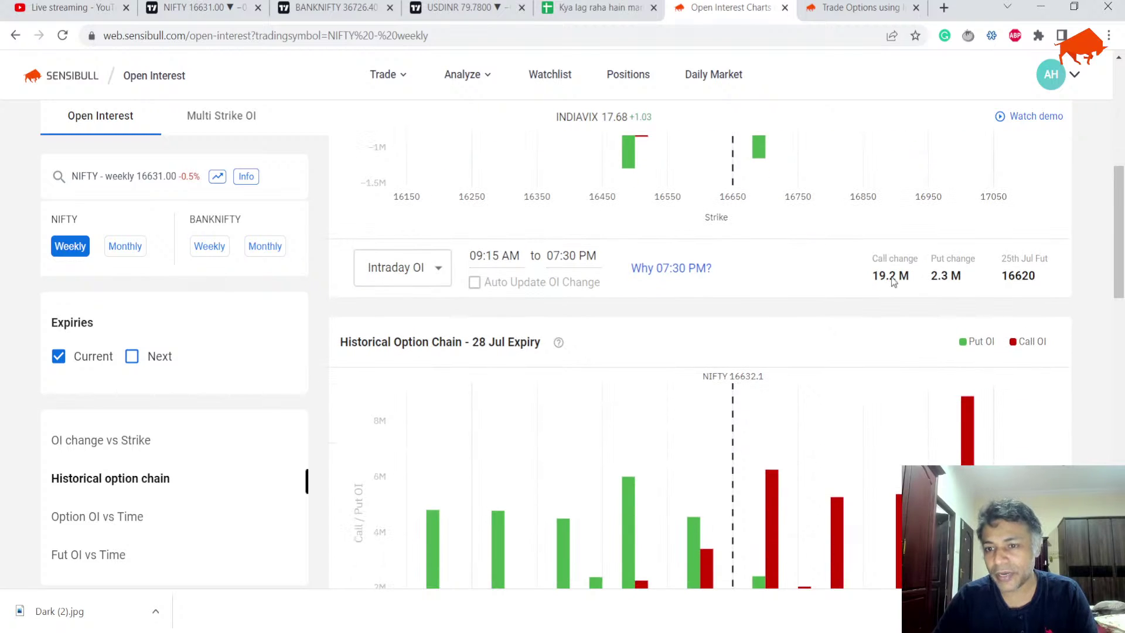
scroll(946, 281, down, 3)
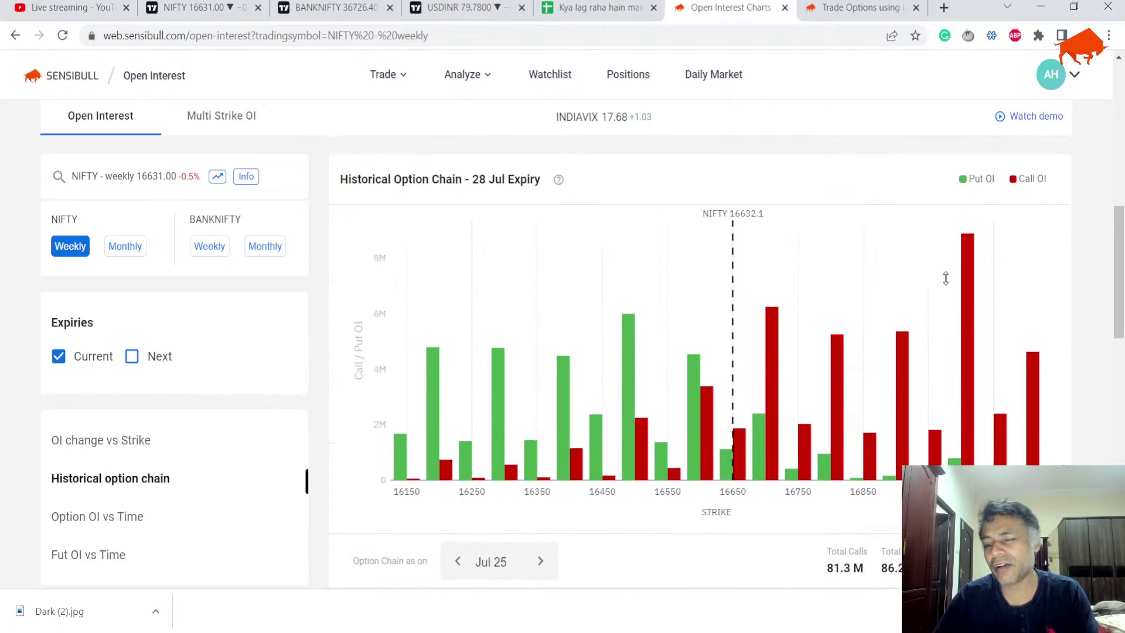
scroll(946, 279, down, 1)
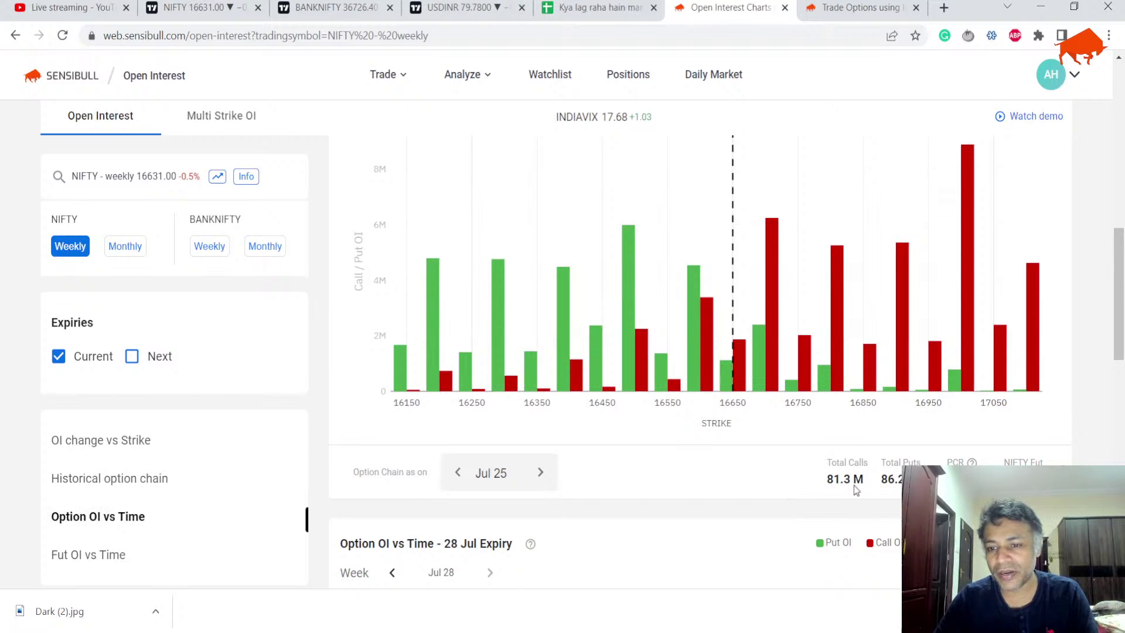
mouse_move(771, 216)
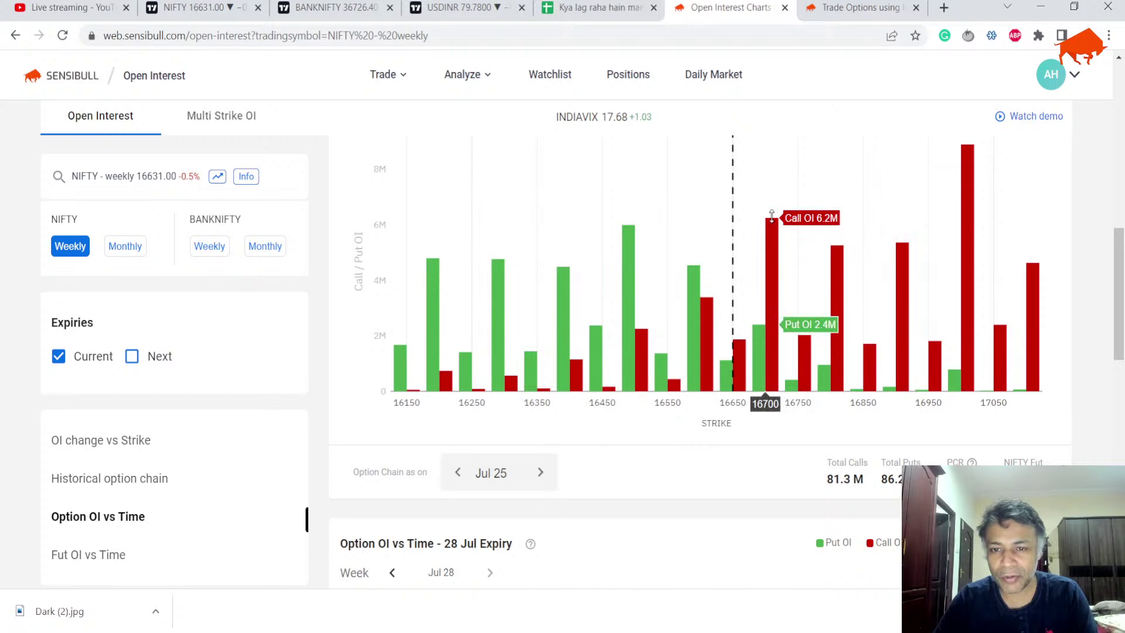
click(457, 474)
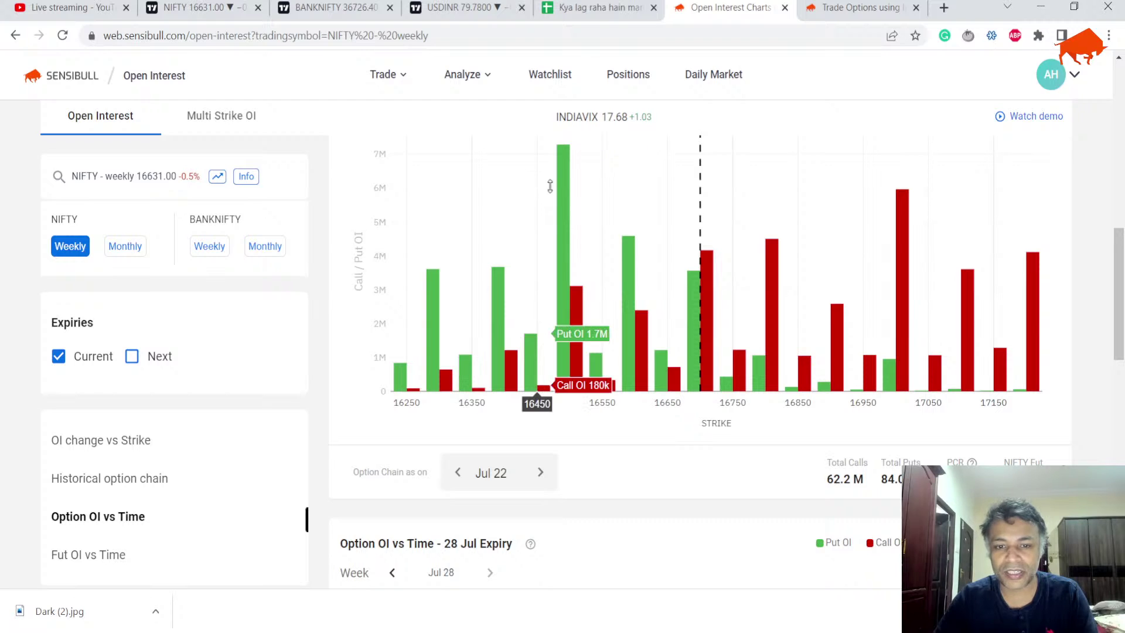
mouse_move(564, 180)
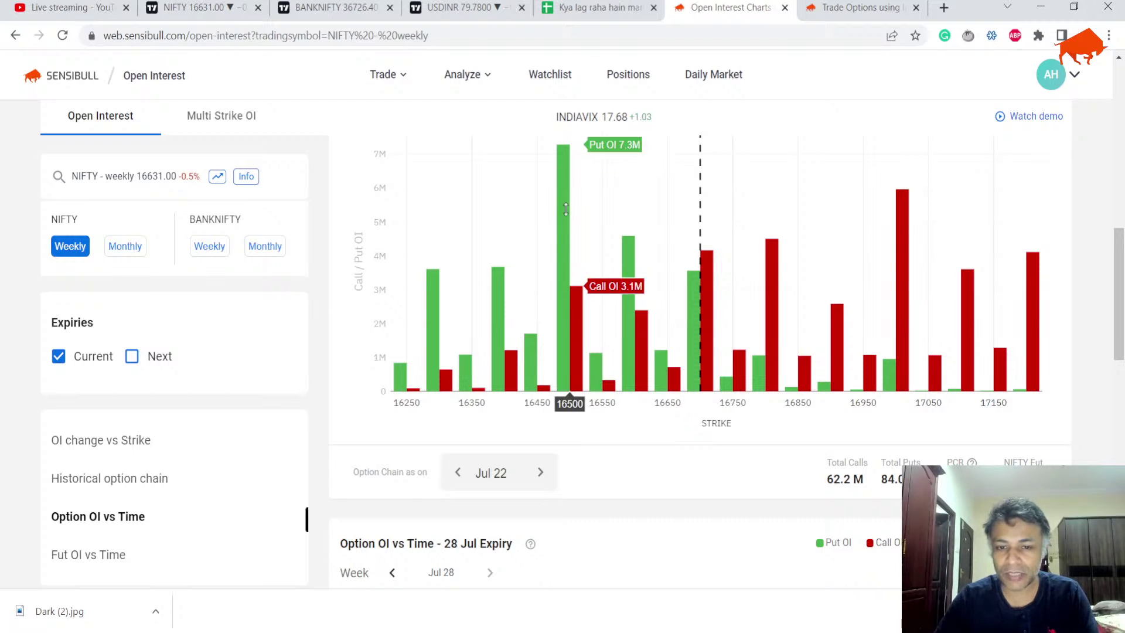
click(539, 473)
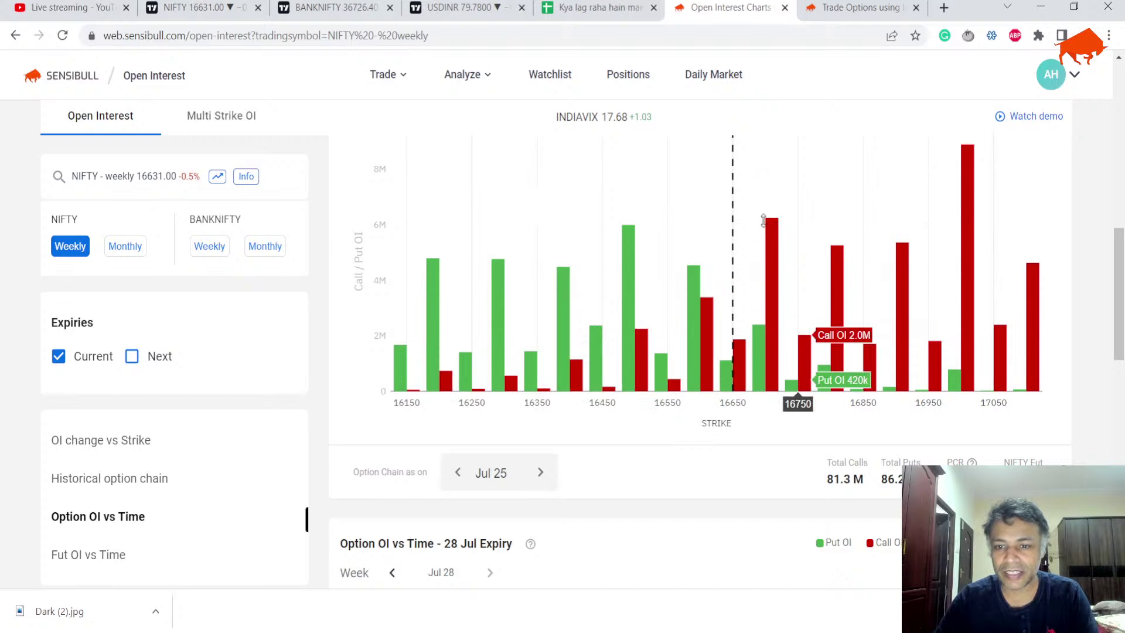
scroll(763, 219, up, 10)
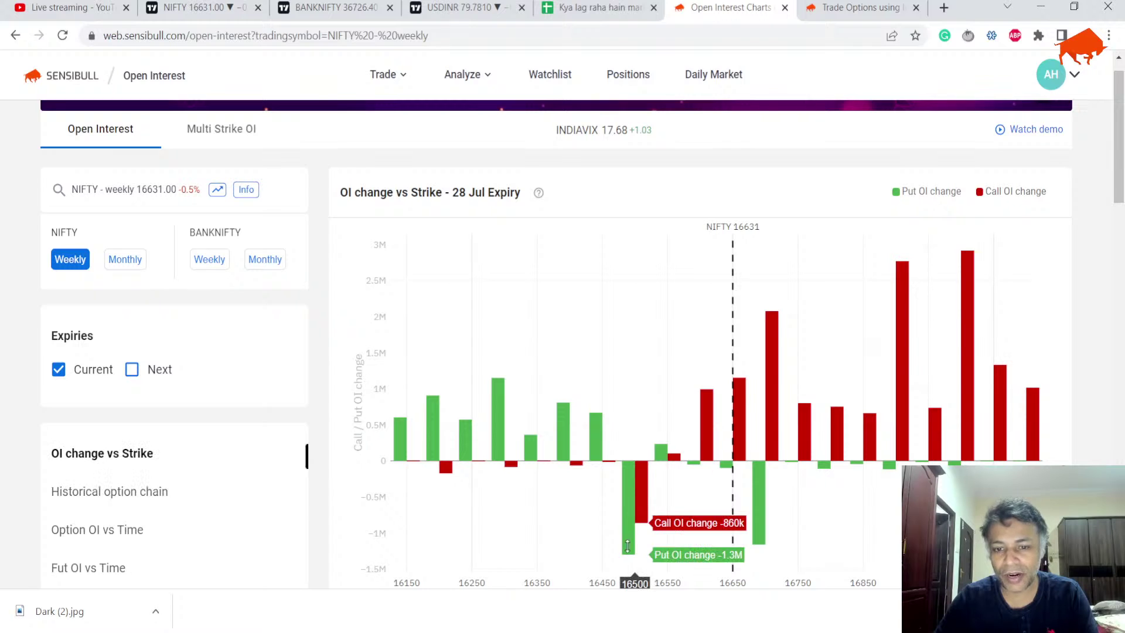
scroll(624, 507, down, 3)
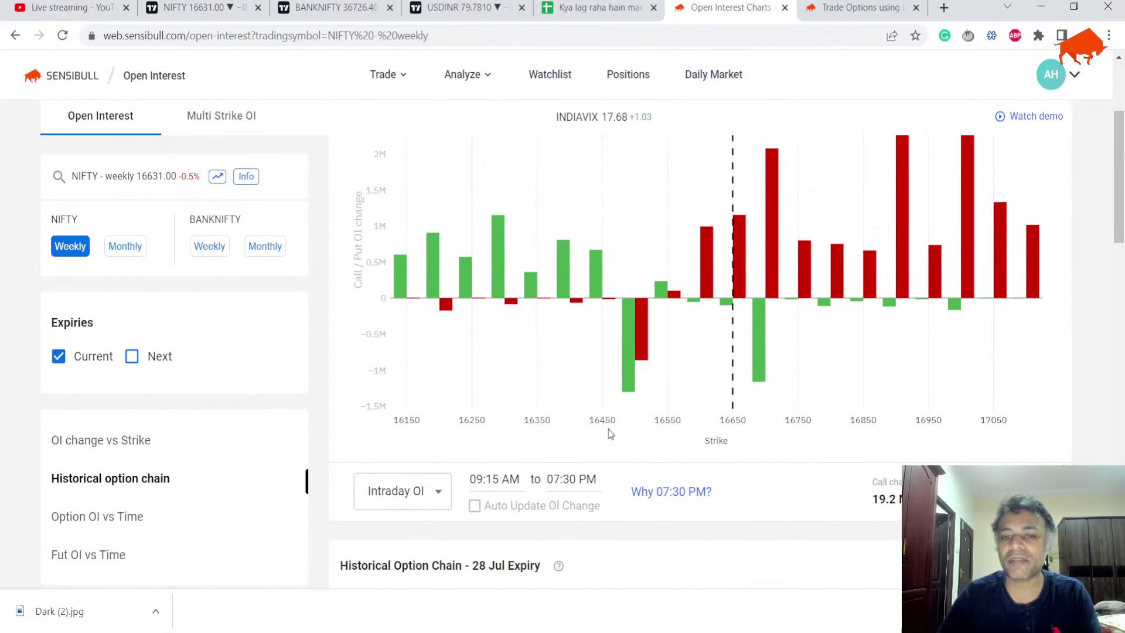
- Write the B5 OC note: put unwinding at 16500, call addition massively on Monday - Bearish
click(578, 6)
text(Put w)
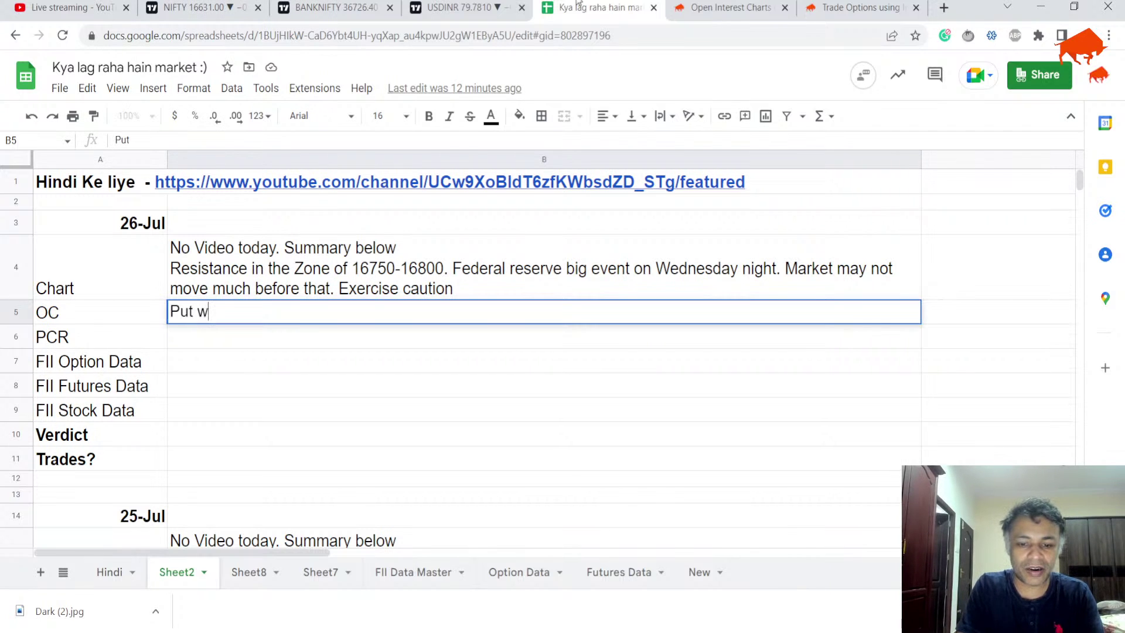
key(BackSpace)
text(unwind)
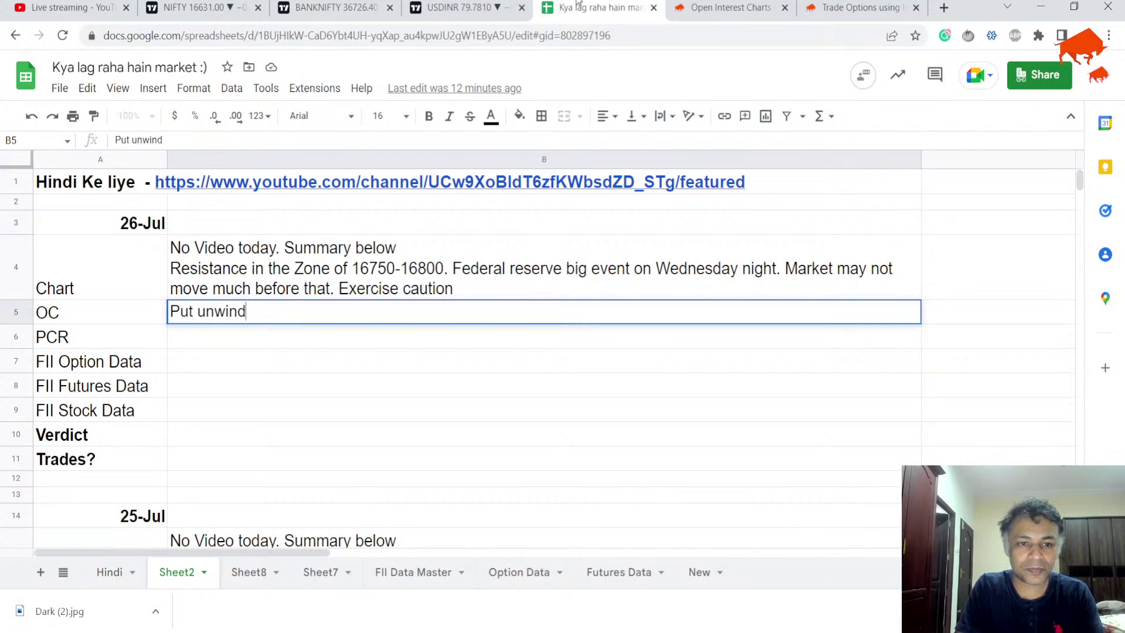
text(in)
text(g at )
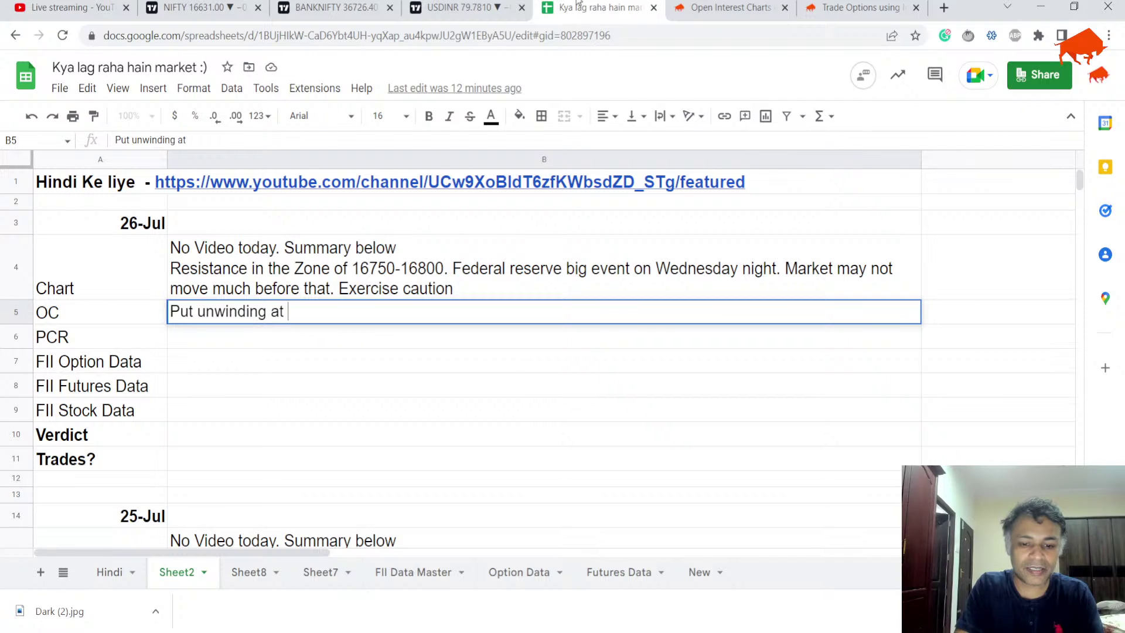
text(16500. C)
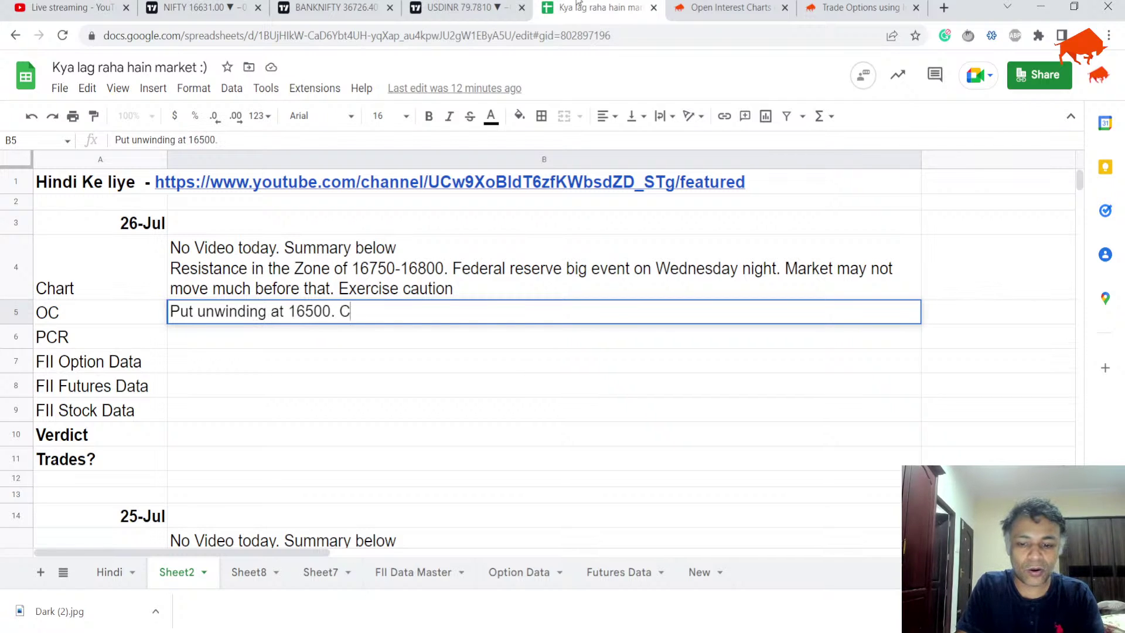
text(all addition)
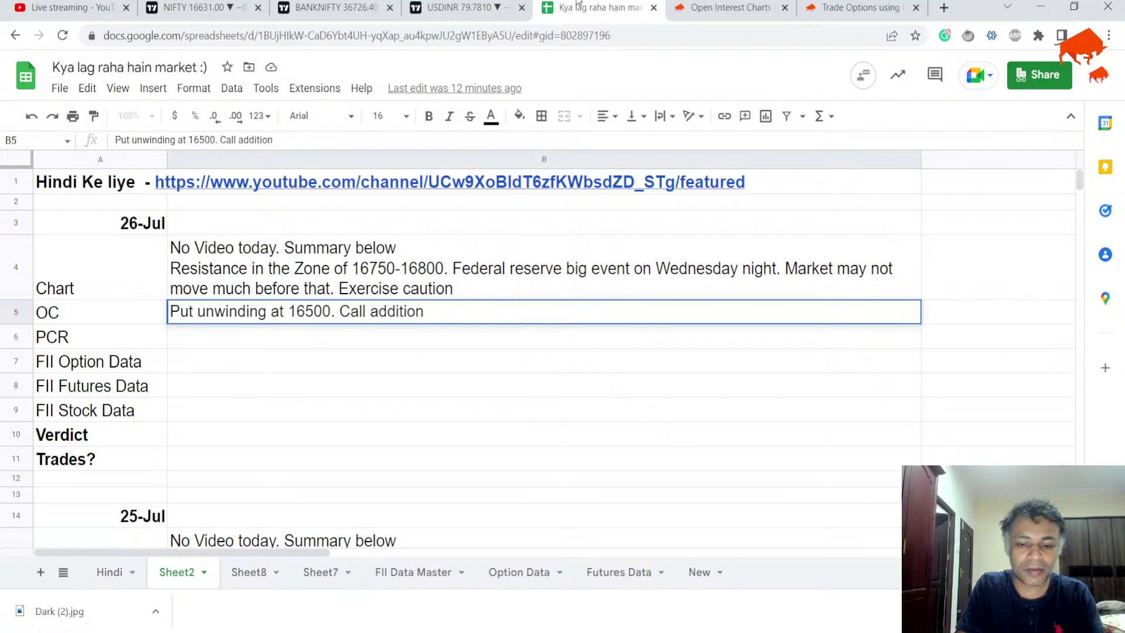
text( maddive)
key(BackSpace)
key(BackSpace)
key(BackSpace)
key(BackSpace)
key(BackSpace)
text(s)
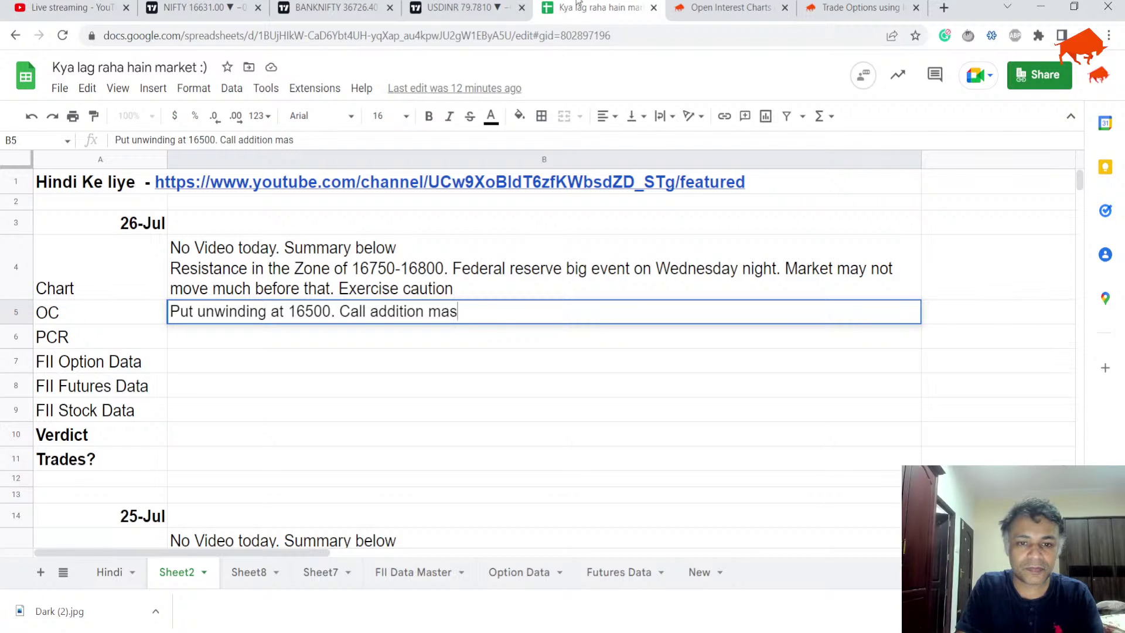
text(sively on Mond)
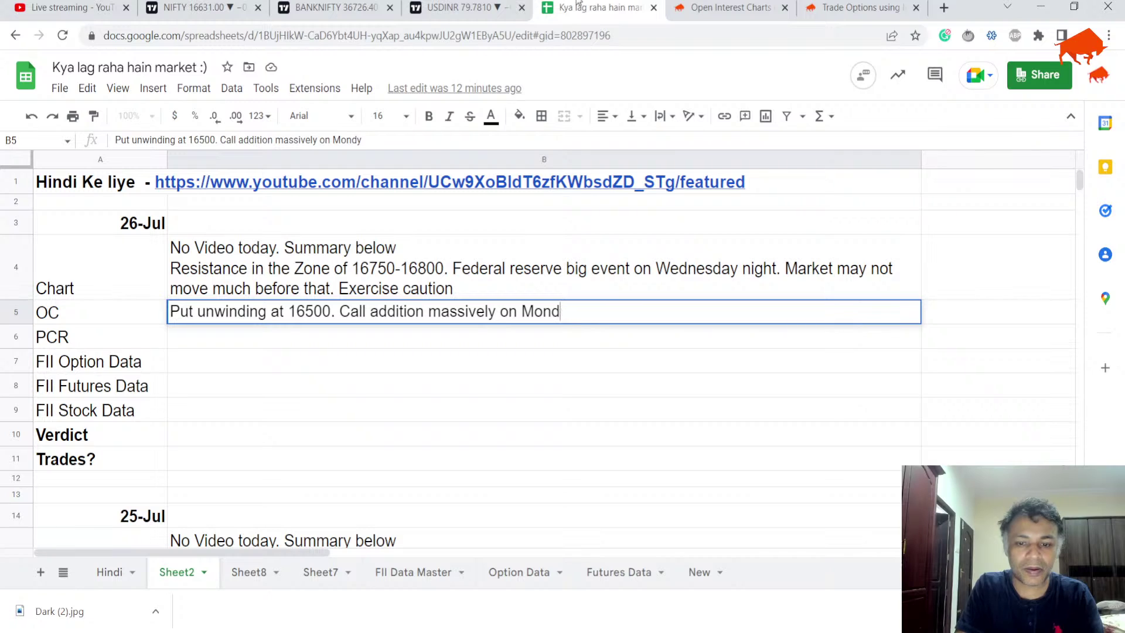
text(ay0)
key(BackSpace)
text(- Bearish)
key(Return)
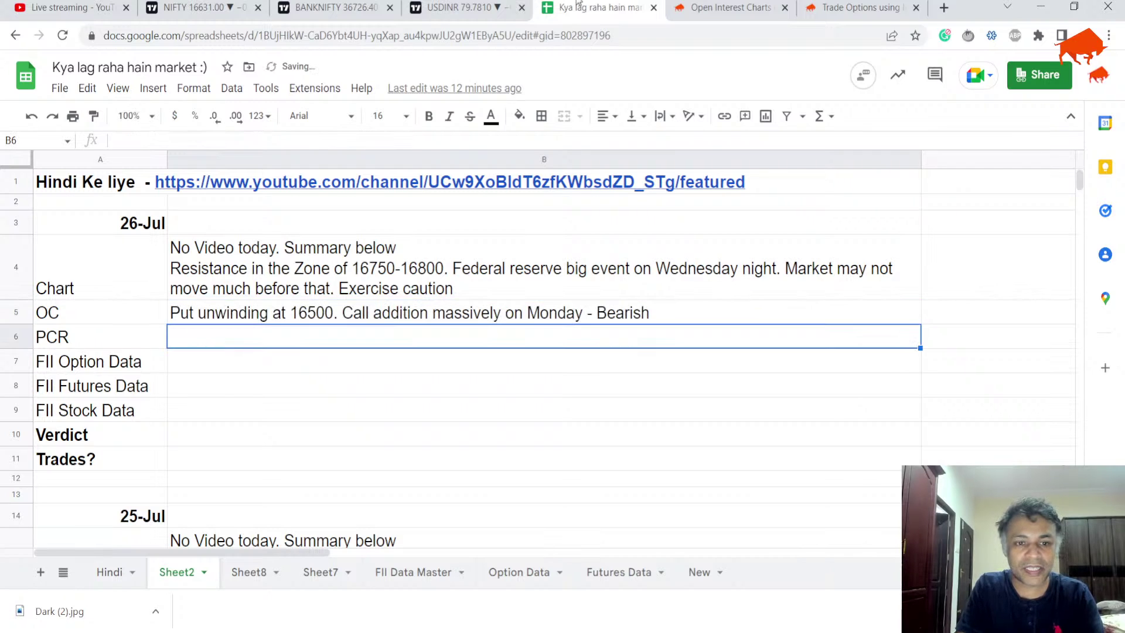
- Write the B6 PCR note: 1.1, with puts and calls around ATM bearish
text(1.1 but )
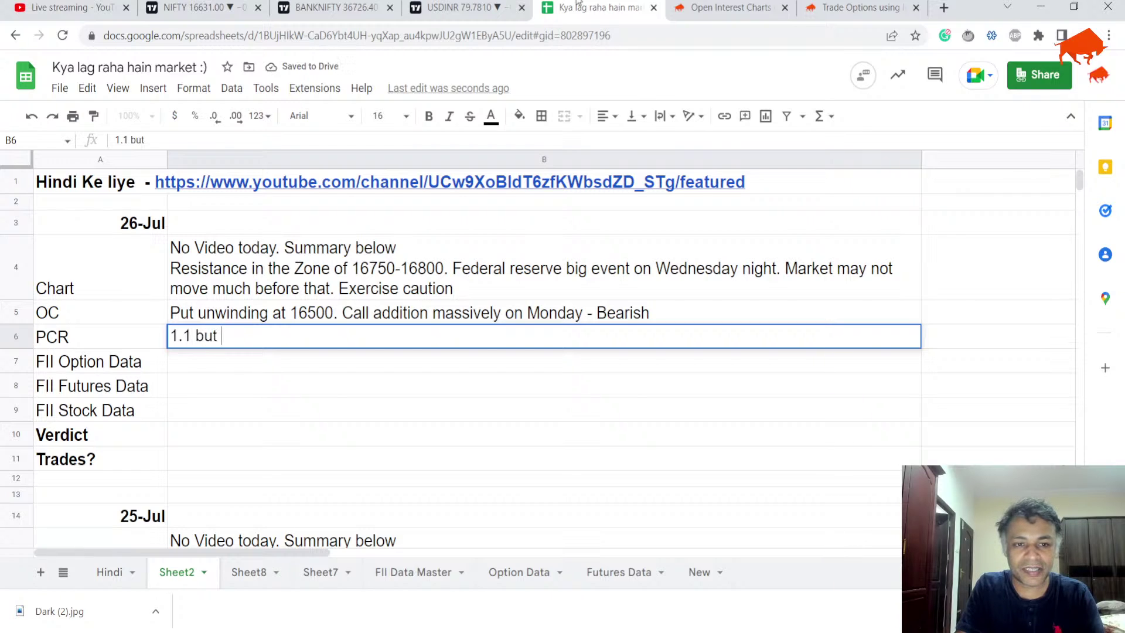
text(that is c)
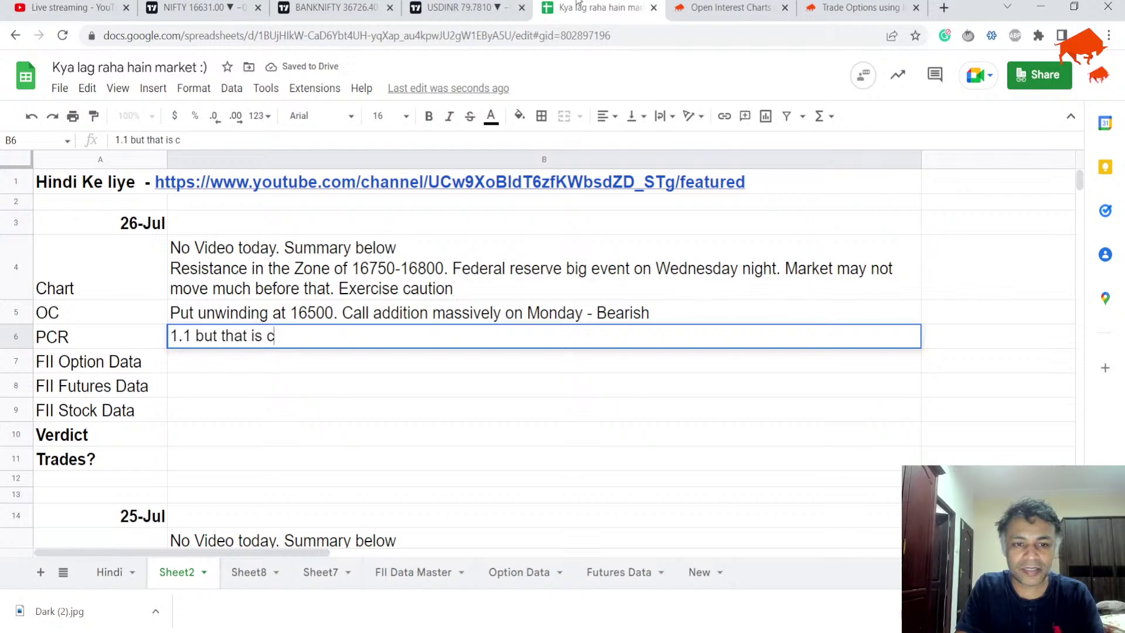
key(BackSpace)
key(BackSpace)
key(BackSpace)
key(BackSpace)
key(BackSpace)
text(around ATM)
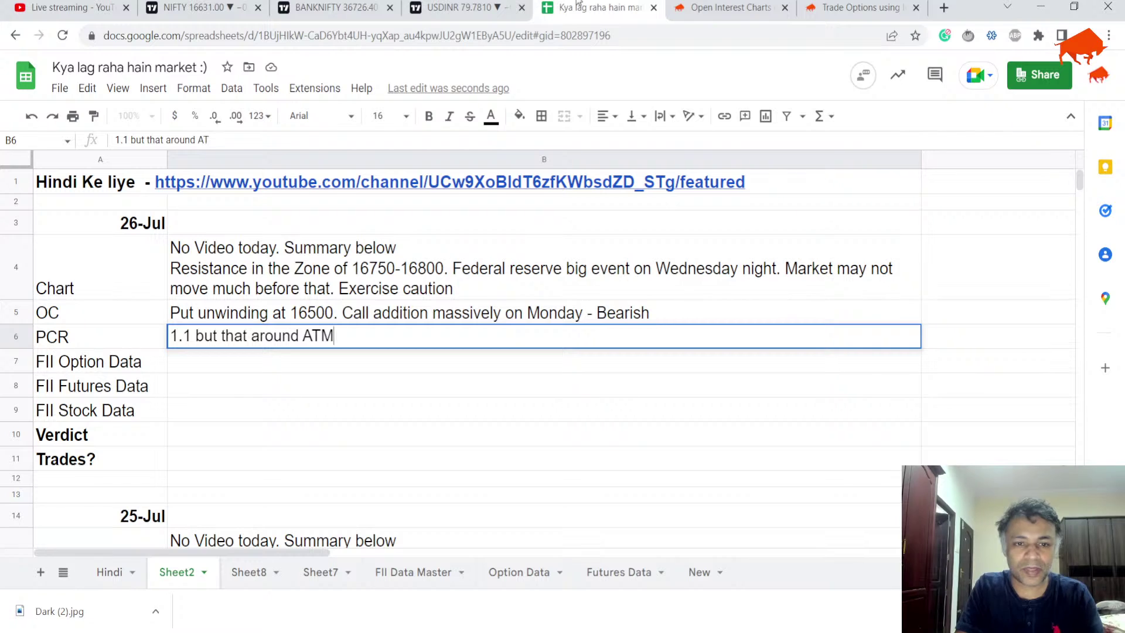
text(, puts an)
key(BackSpace)
key(BackSpace)
key(BackSpace)
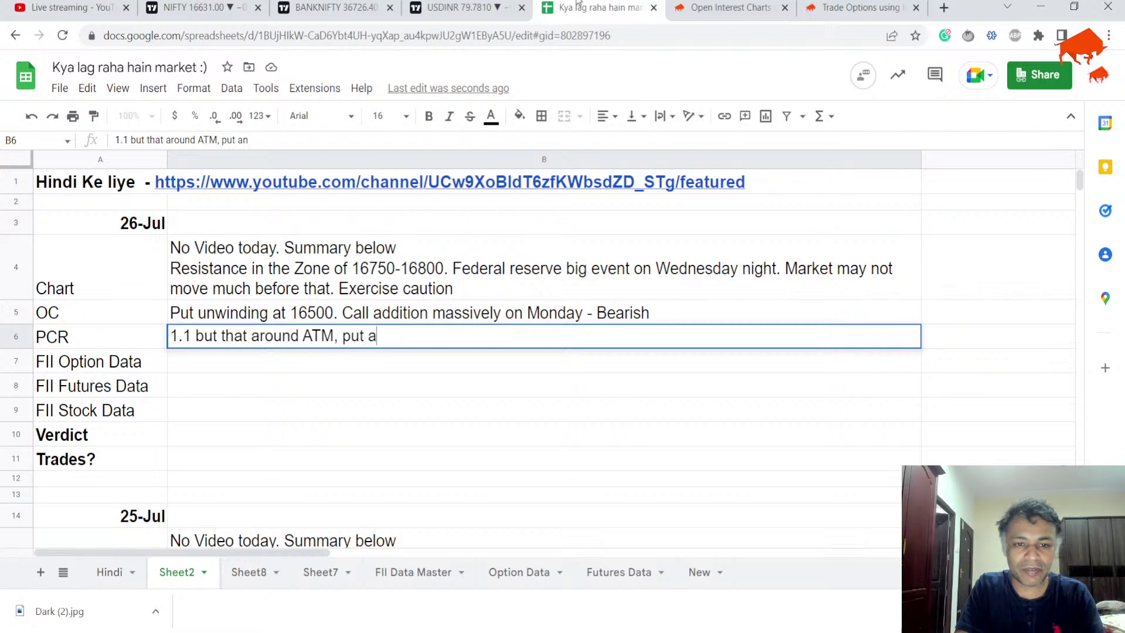
text(s and calls )
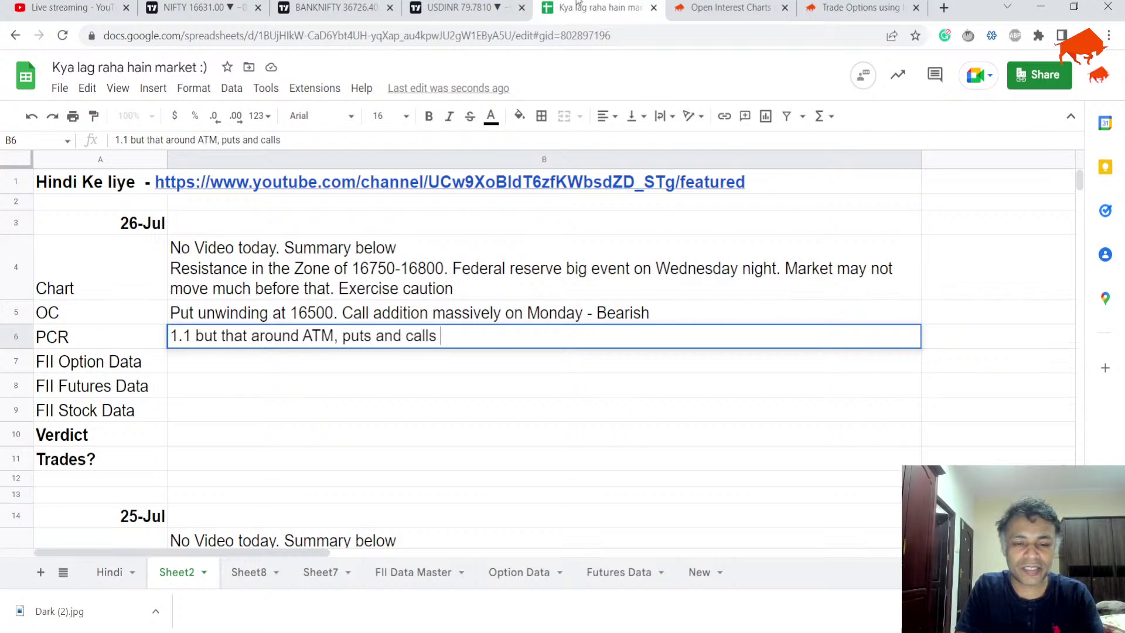
text(bearis)
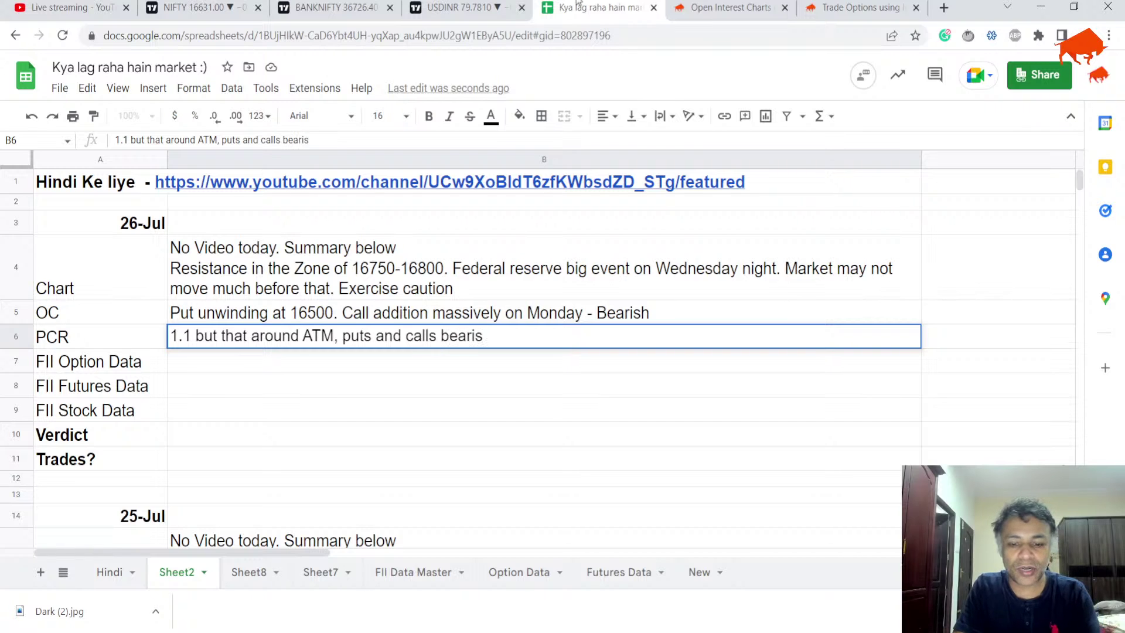
text(h)
key(Return)
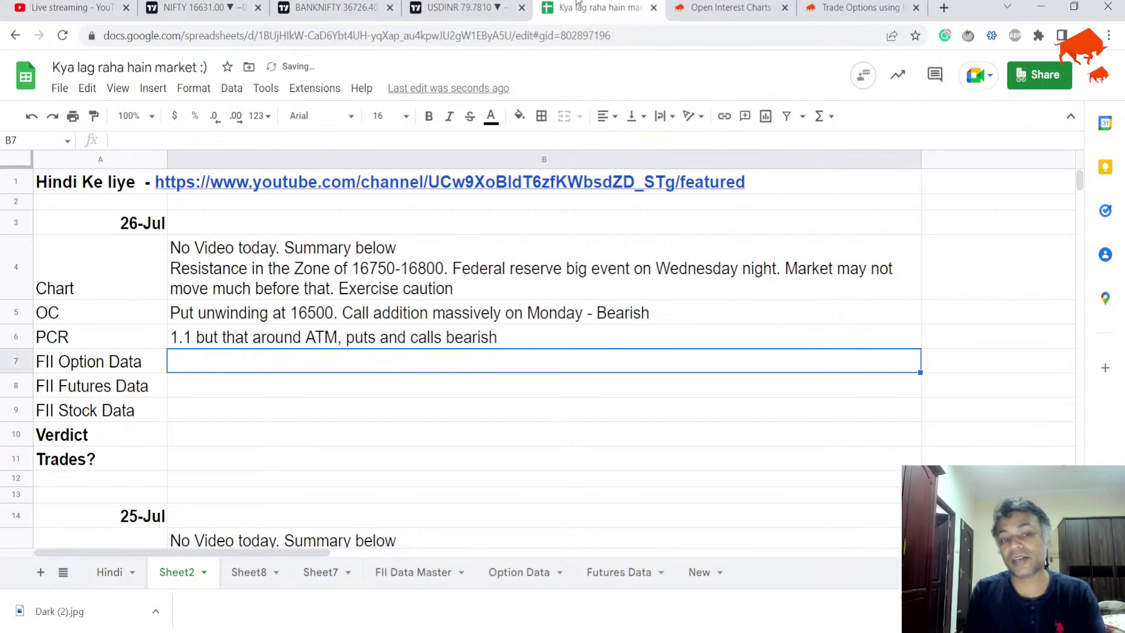
- Review 25 Jul FII option activity (calls -39,077, puts 53,335) on FII DII Data, then return to the sheet
click(689, 3)
click(855, 7)
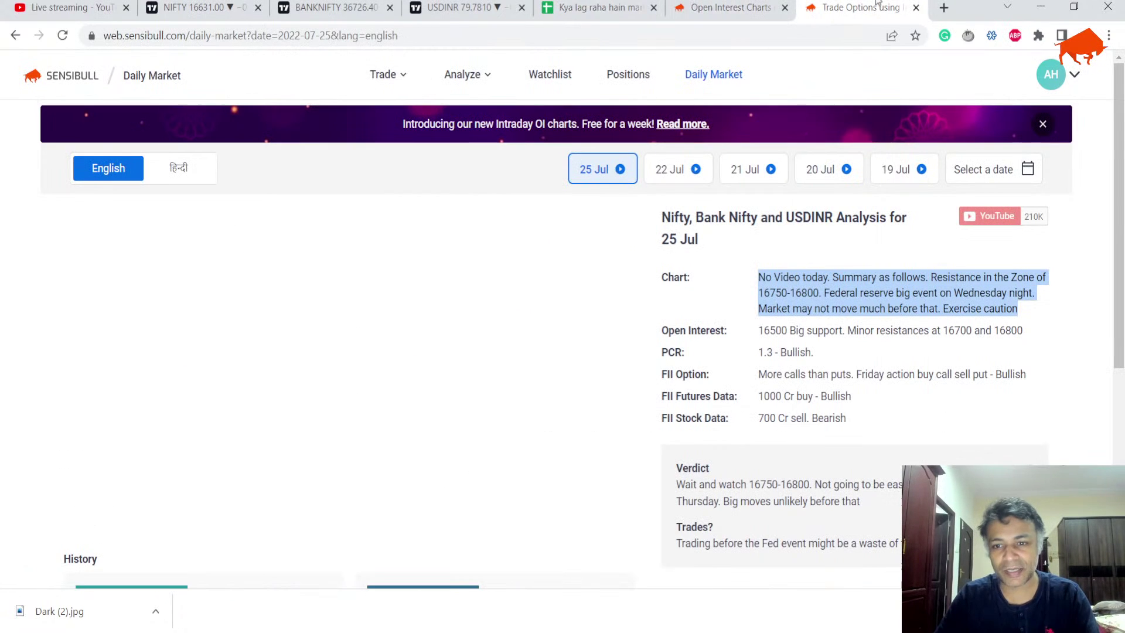
click(468, 82)
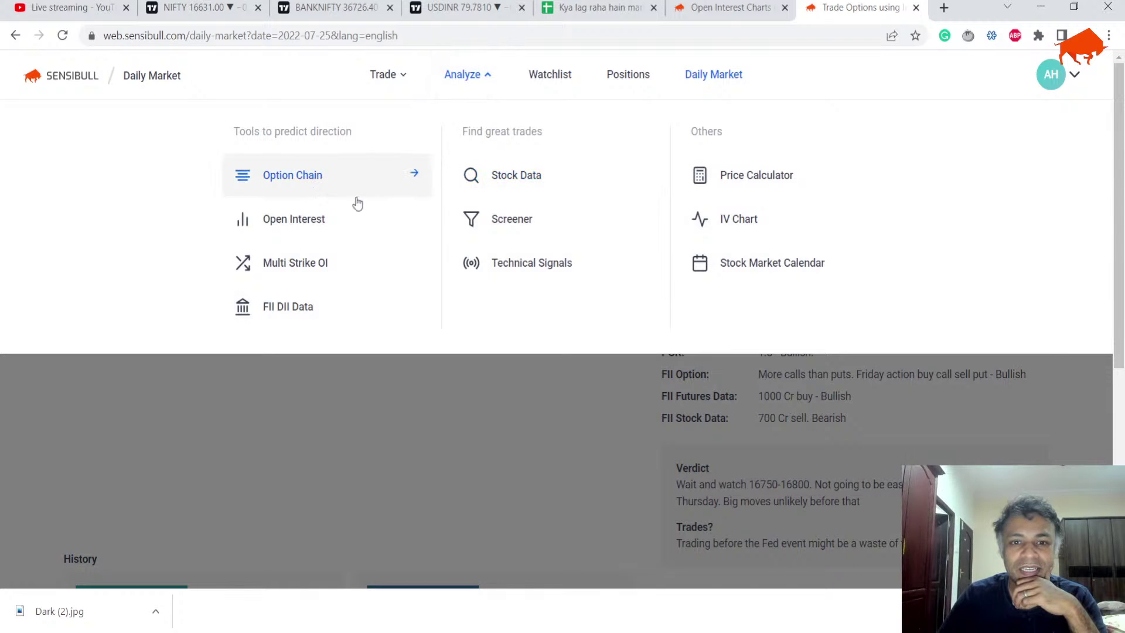
click(314, 308)
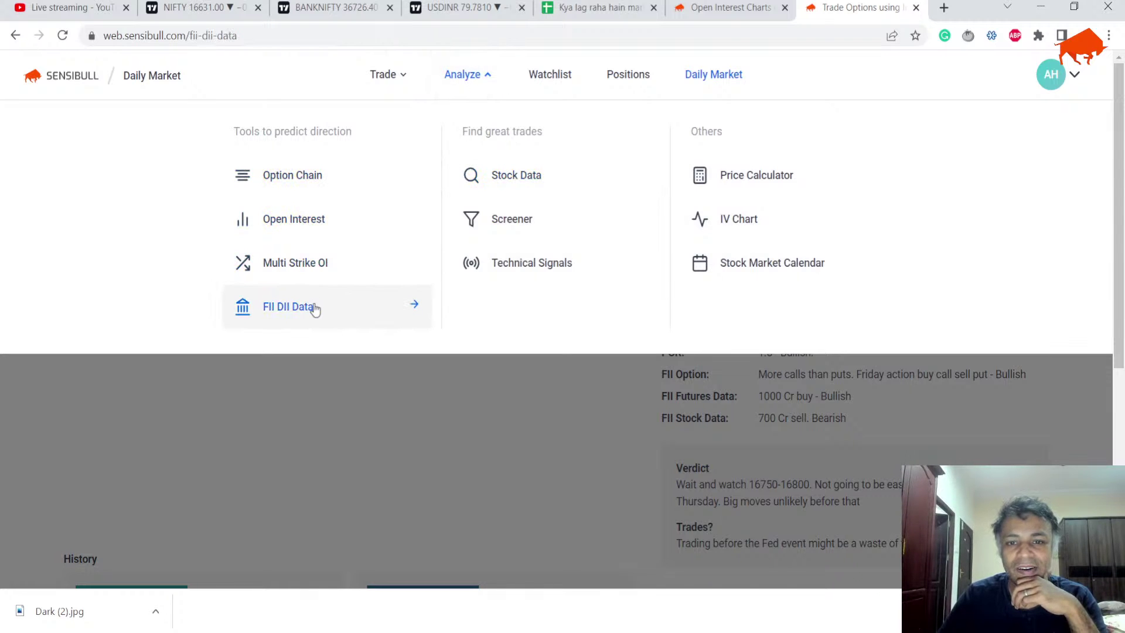
scroll(317, 309, down, 4)
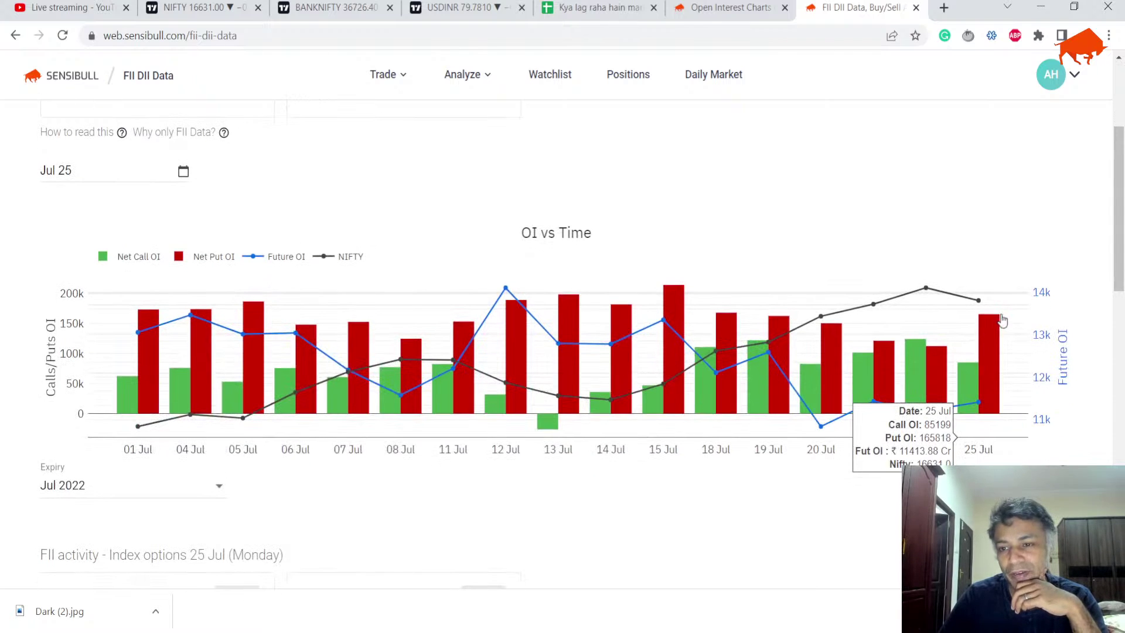
scroll(965, 417, up, 4)
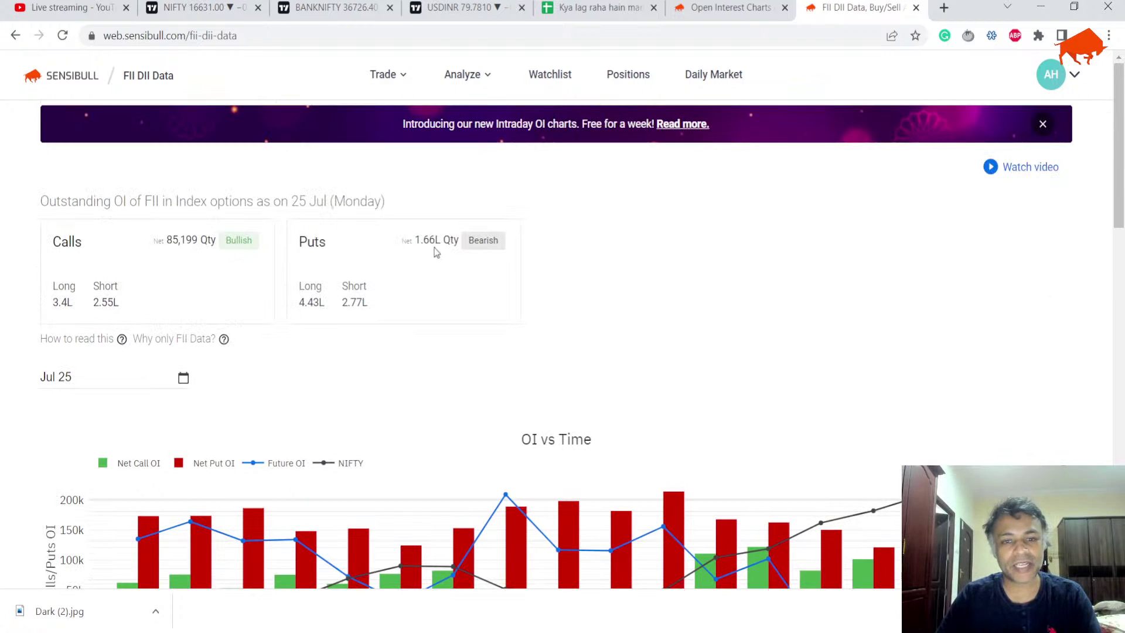
scroll(434, 252, down, 8)
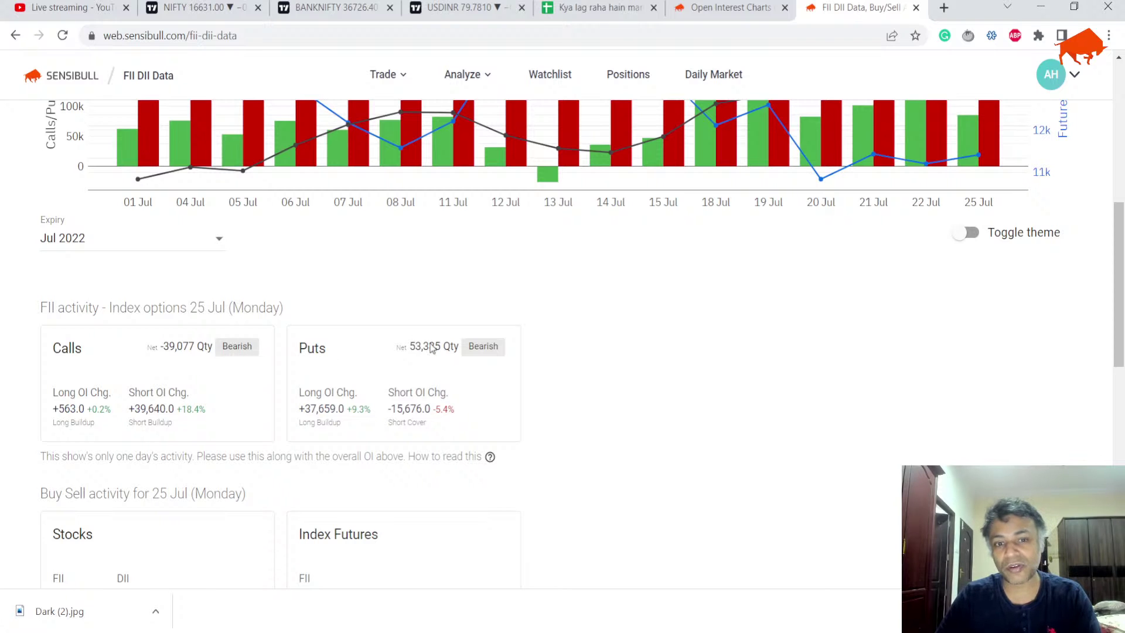
scroll(431, 348, down, 1)
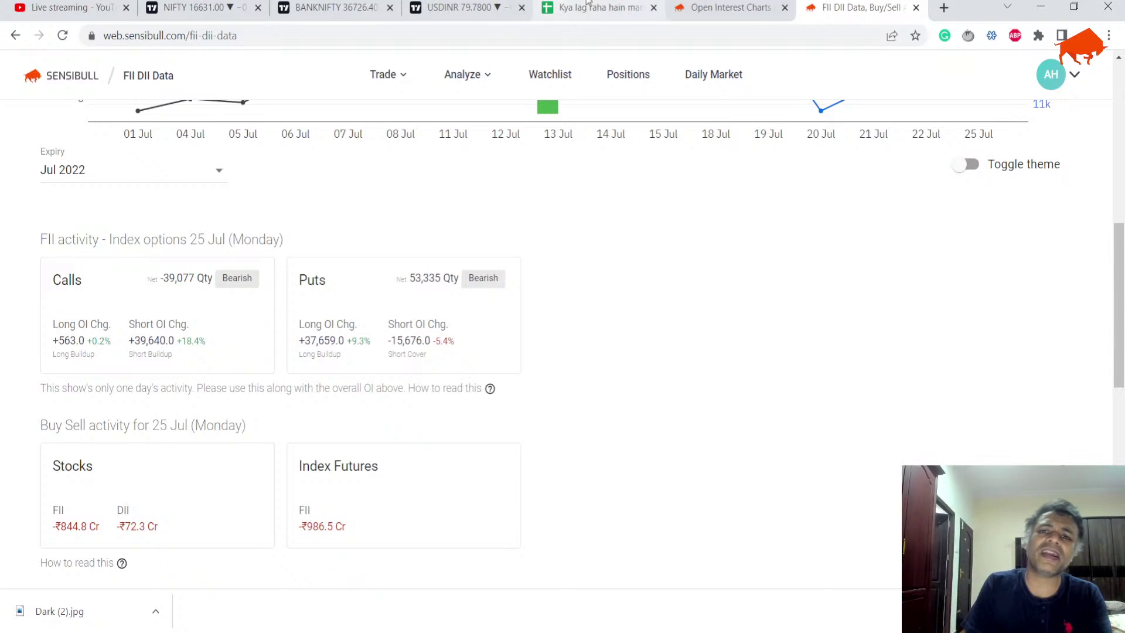
click(584, 6)
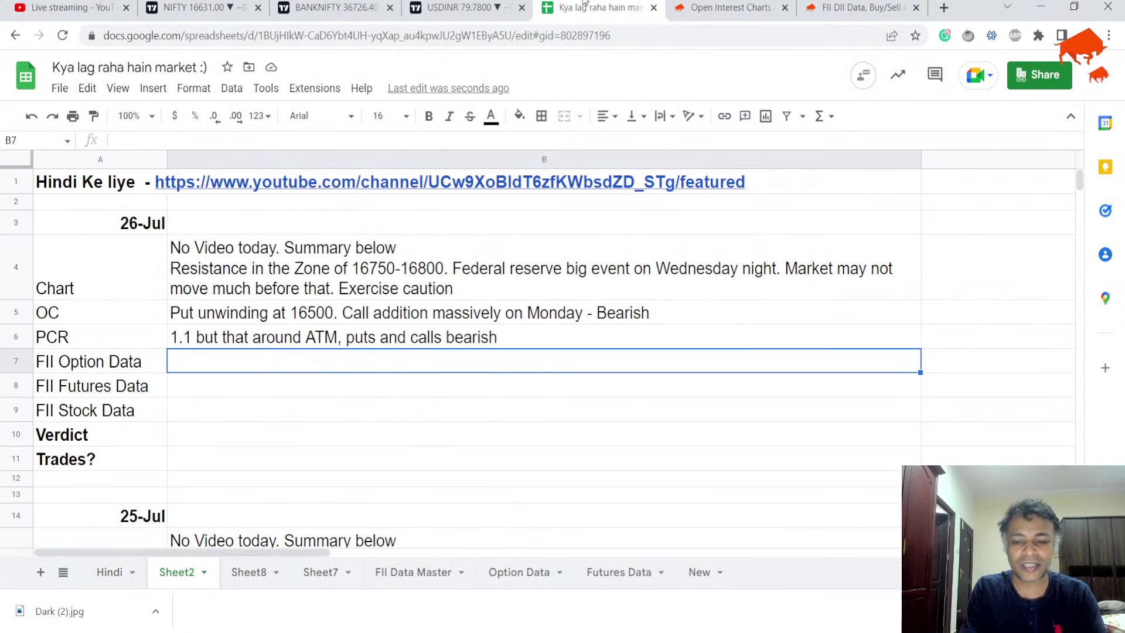
- Complete B7's FII Option Data note: 2x puts as calls, 50k put buying, 40k call selling Monday, very bearish
text(2x)
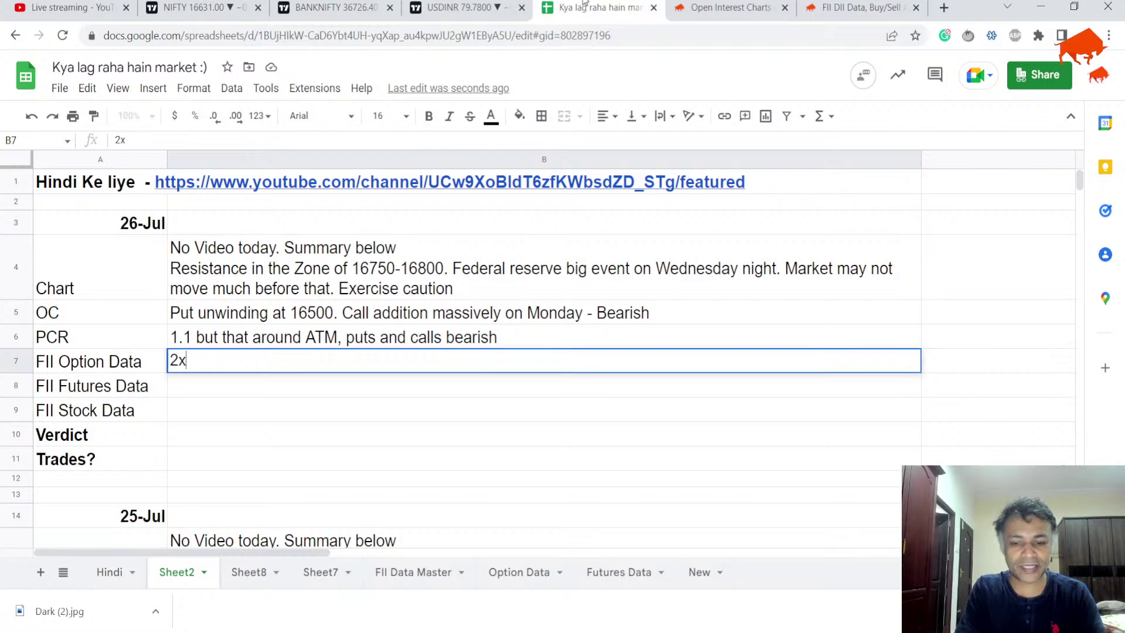
text( Puts as )
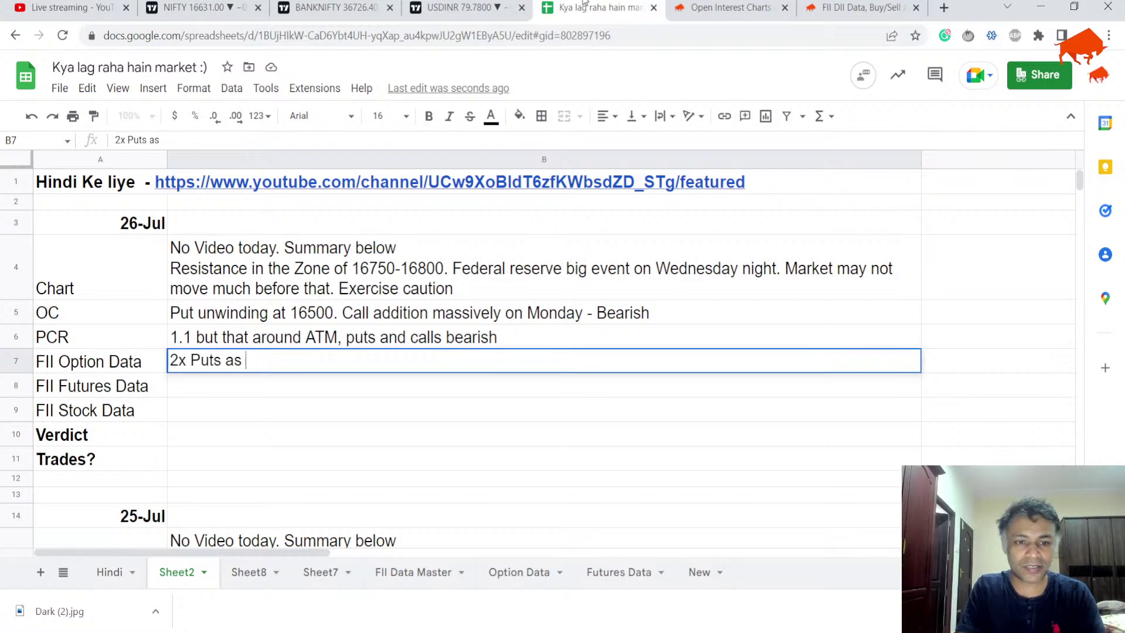
text(call)
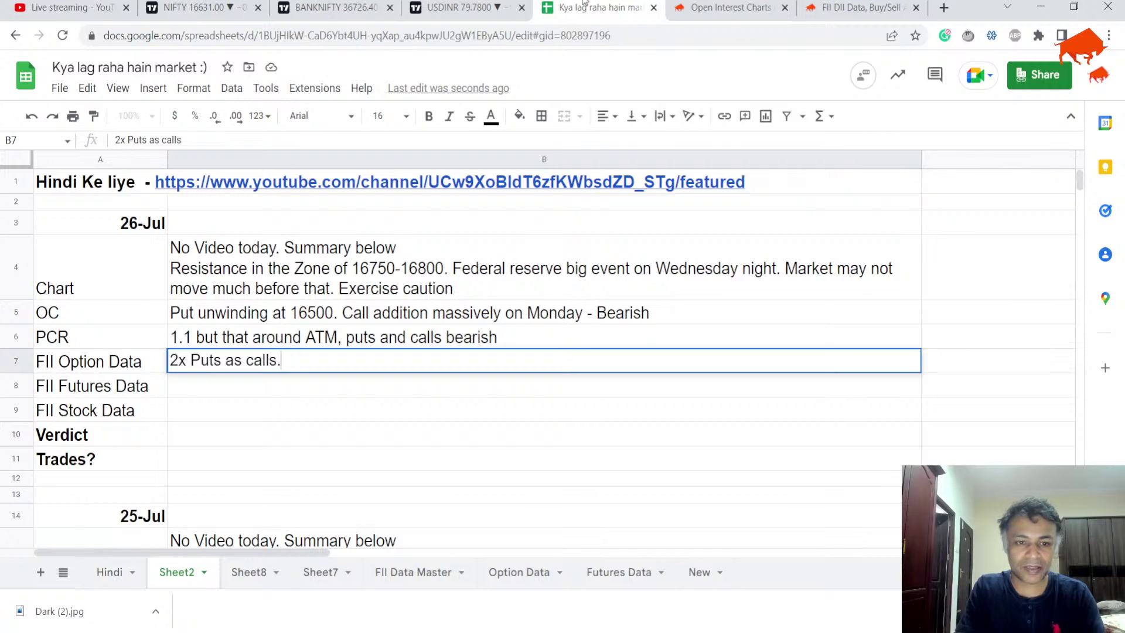
text(s. Massi)
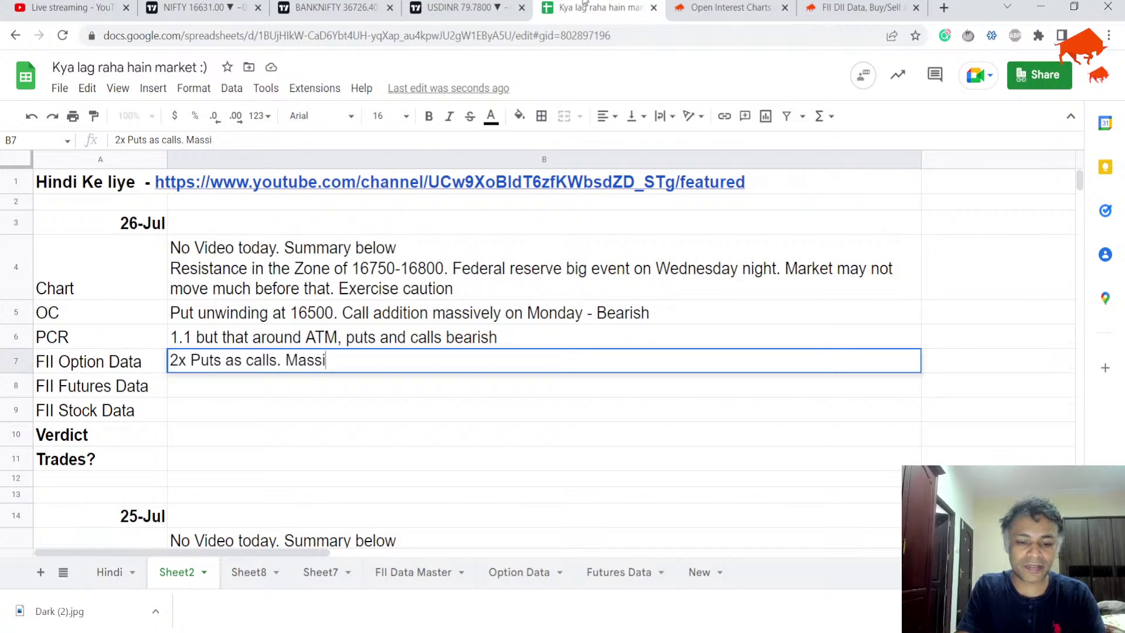
text(ve put )
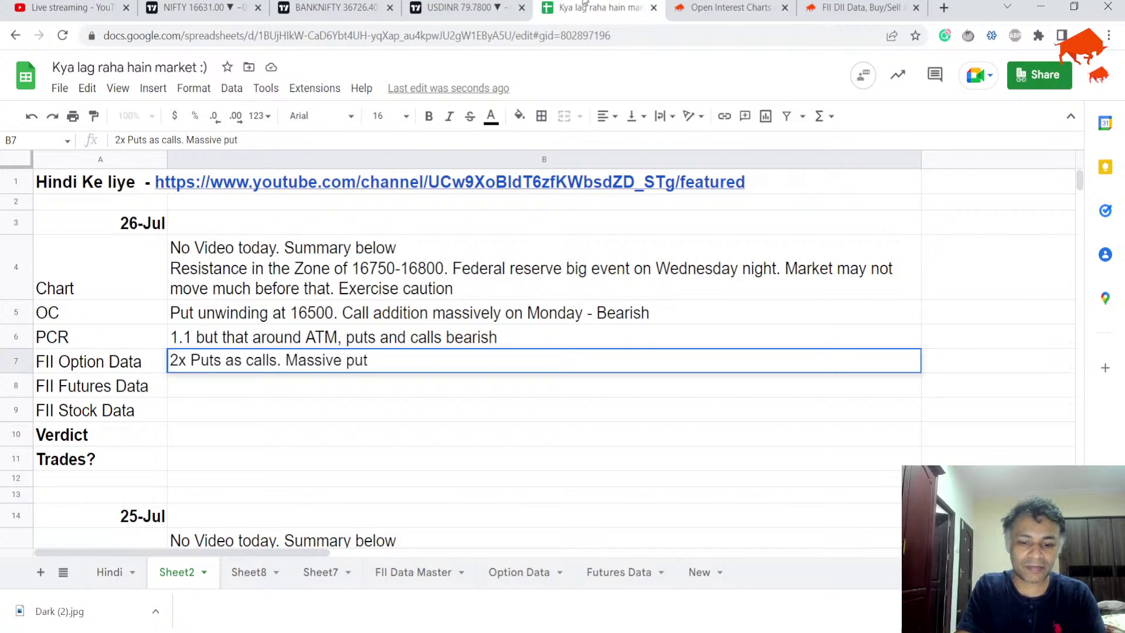
text(buying of)
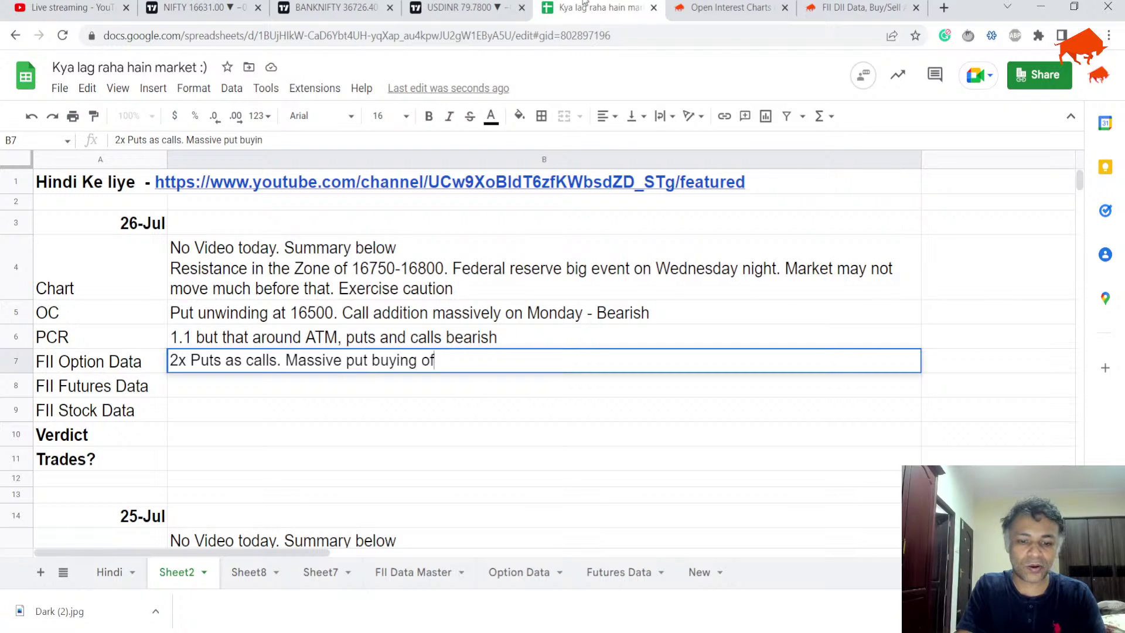
text( 50k and c)
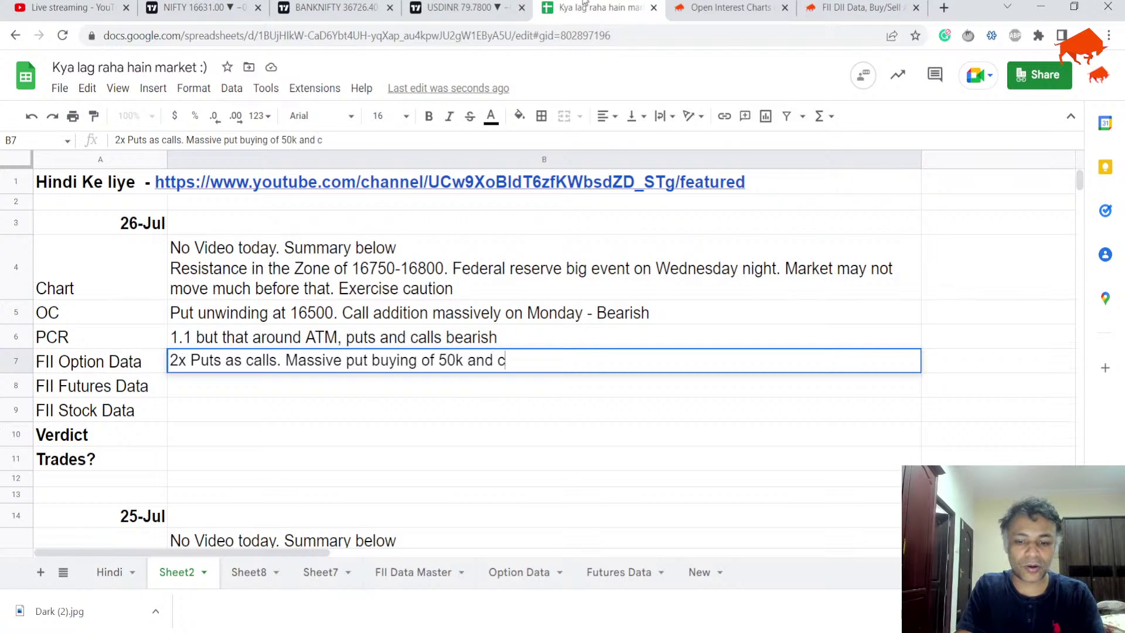
text(all selling)
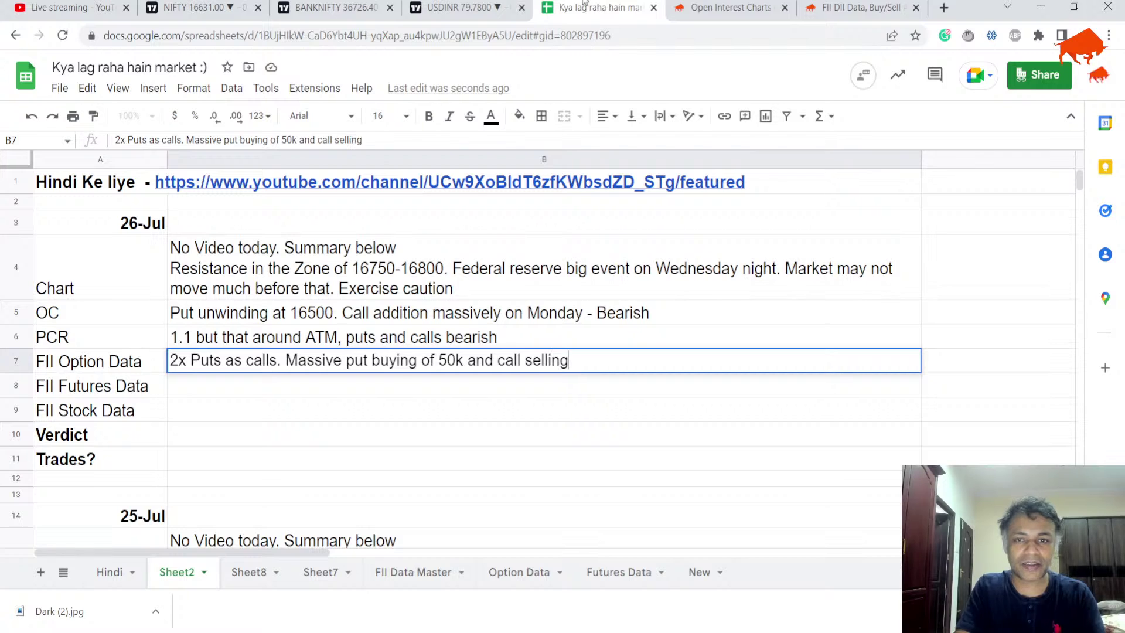
click(825, 7)
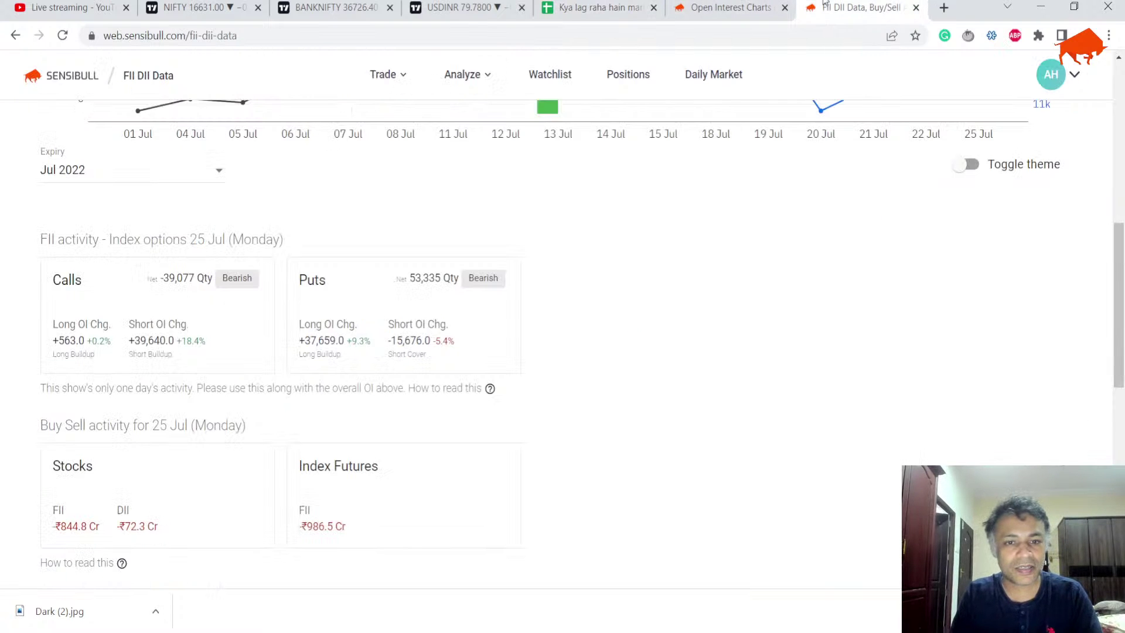
click(591, 7)
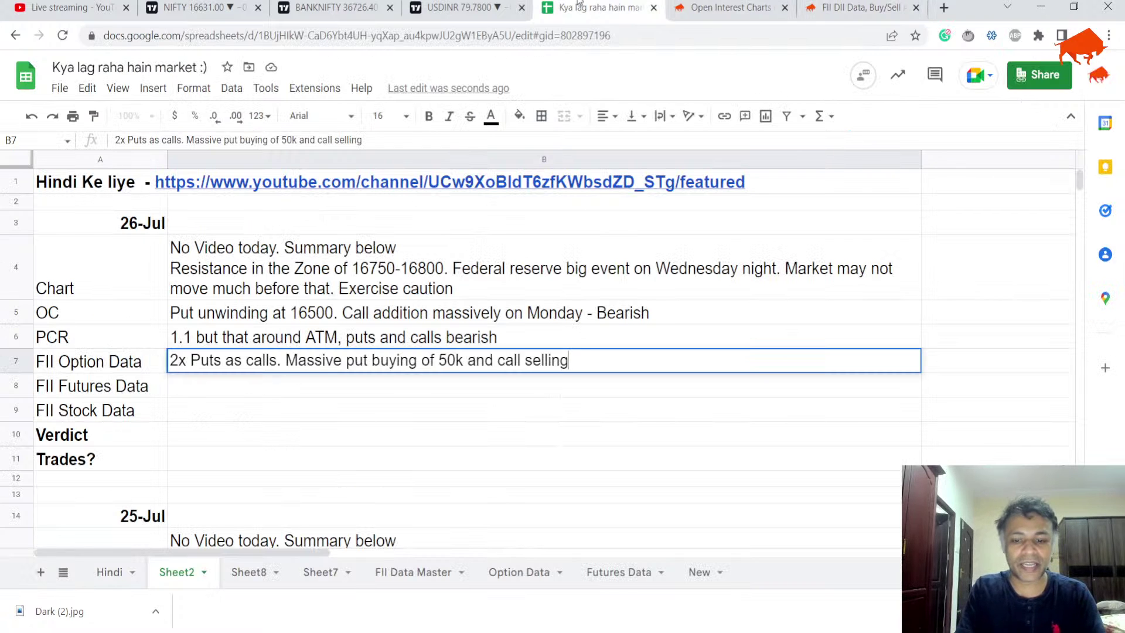
text(of 40 k on )
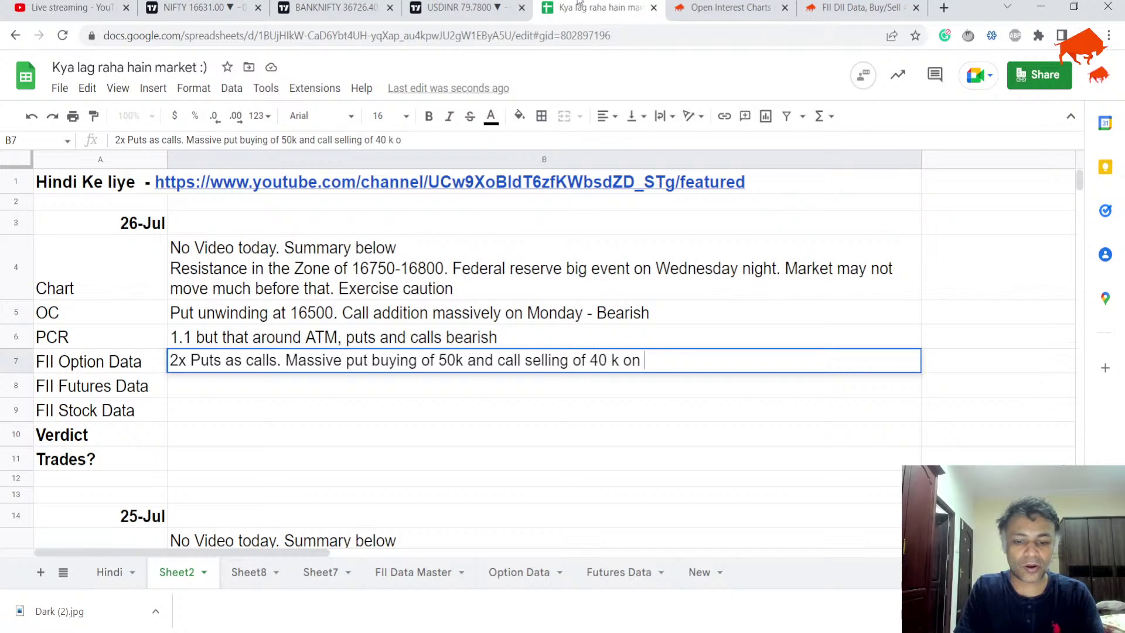
text(Monday. Very ea)
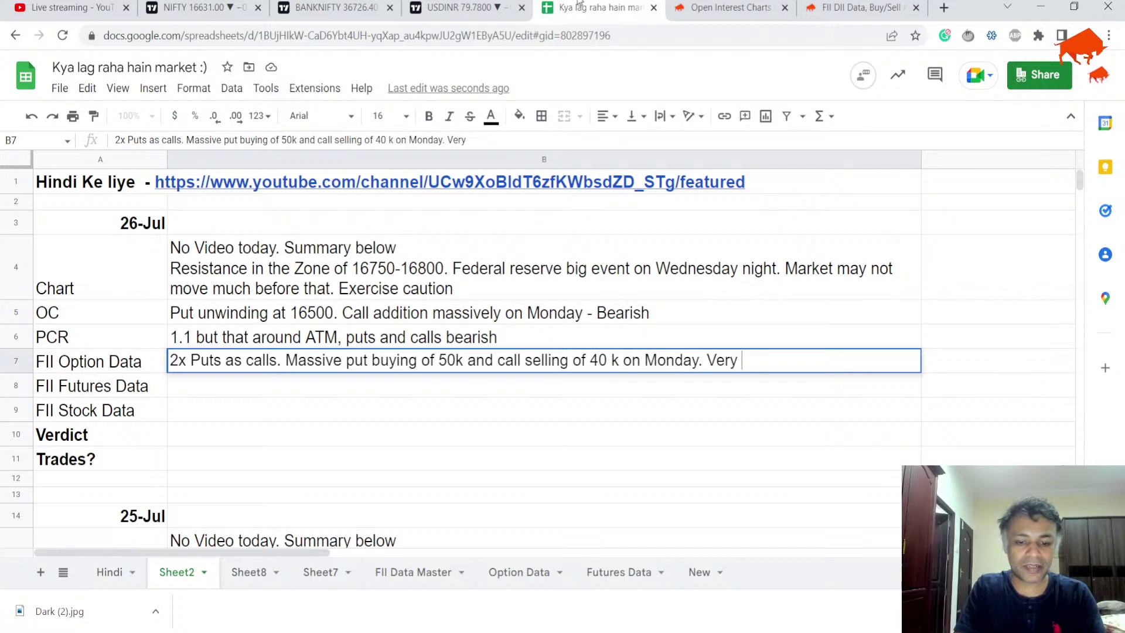
key(BackSpace)
key(BackSpace)
text(b)
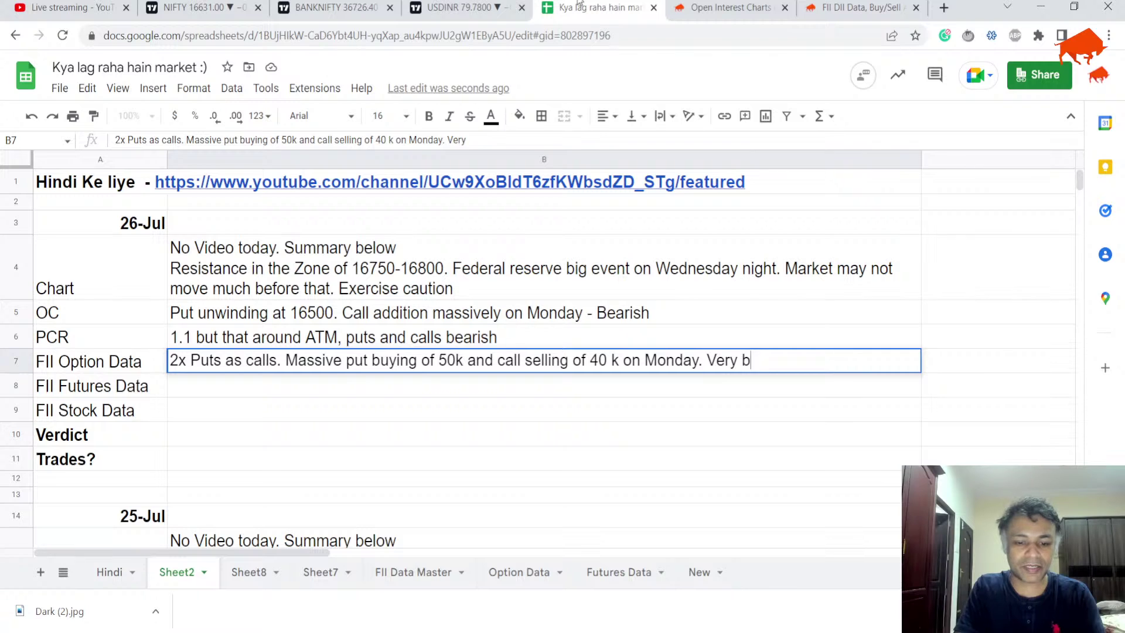
text(earish)
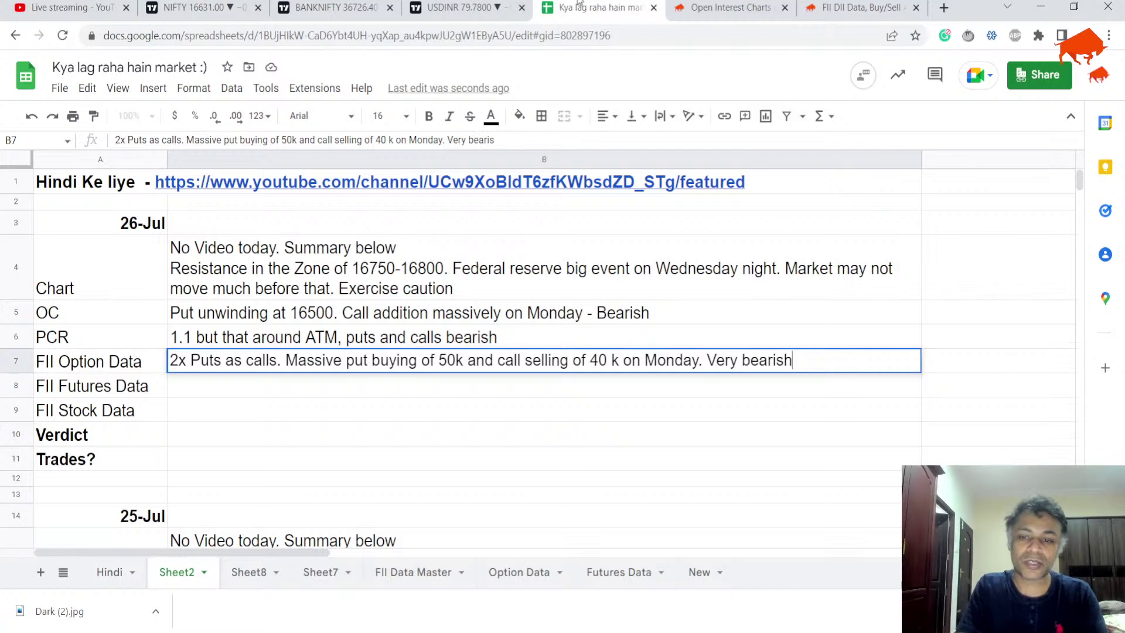
key(Return)
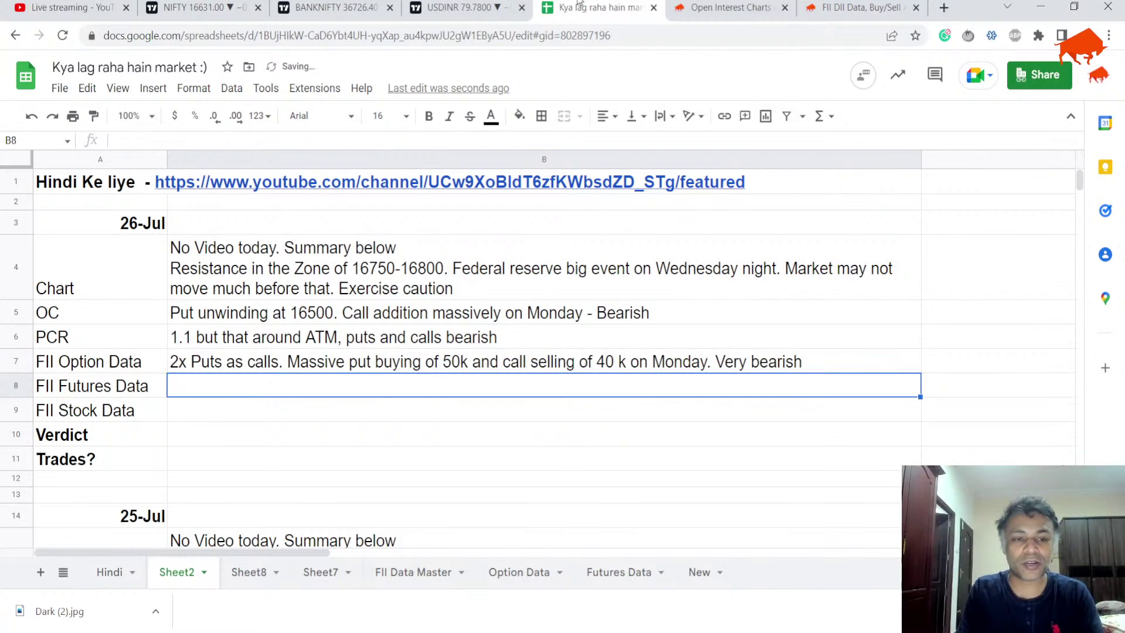
- Enter 'Nearly 990 Cr sell - Bearish' as the FII Futures Data note in B8
text(Nea)
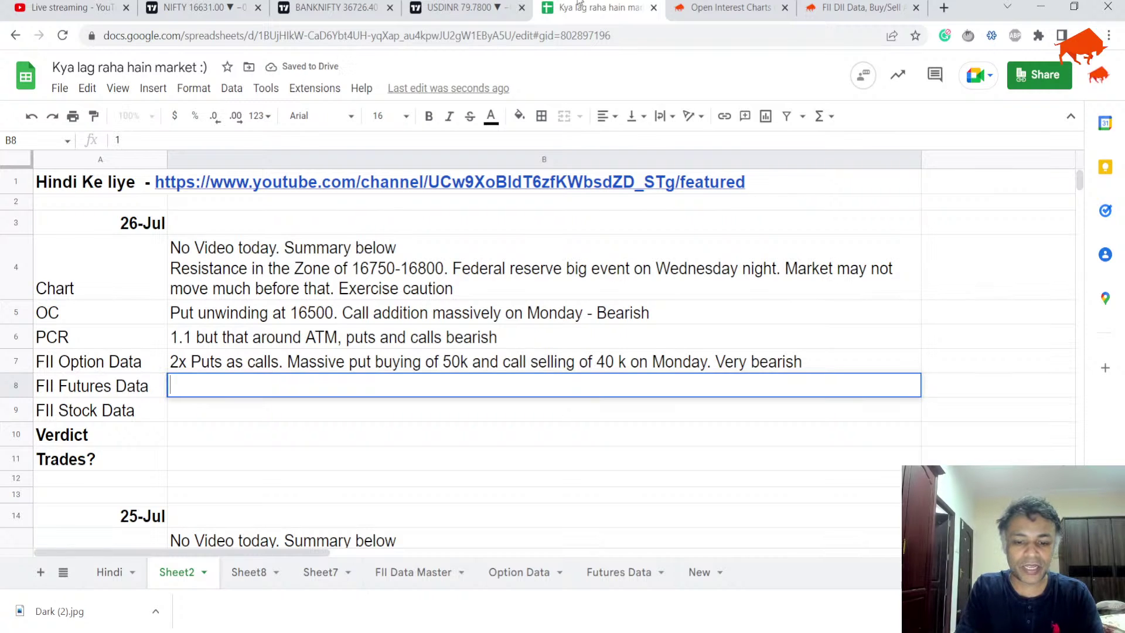
text(rly)
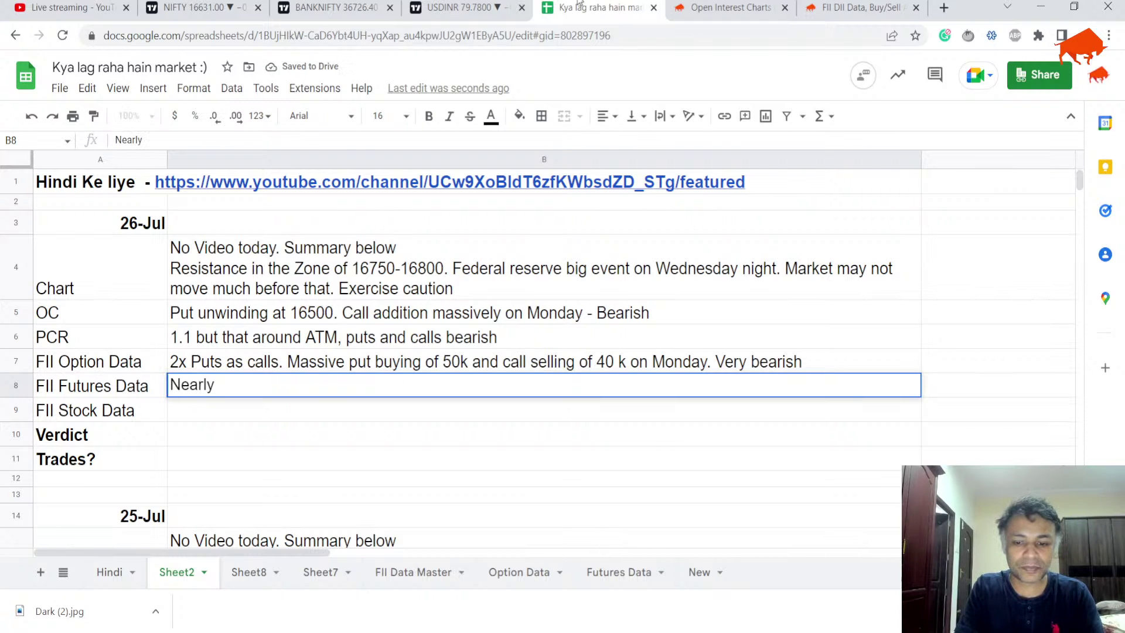
click(730, 7)
click(843, 6)
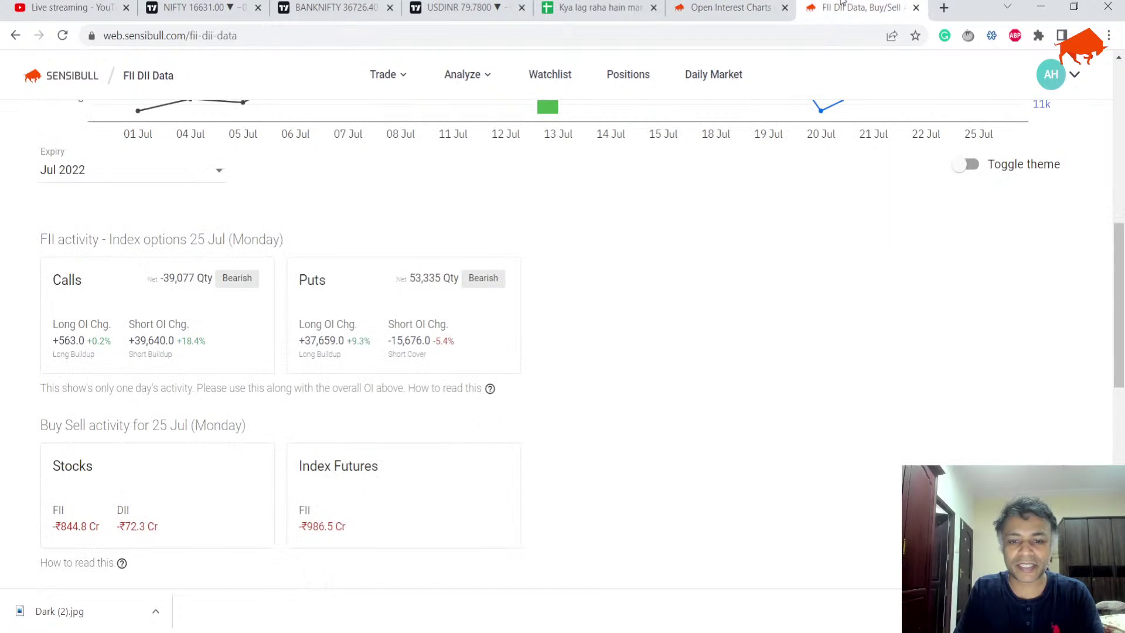
click(594, 7)
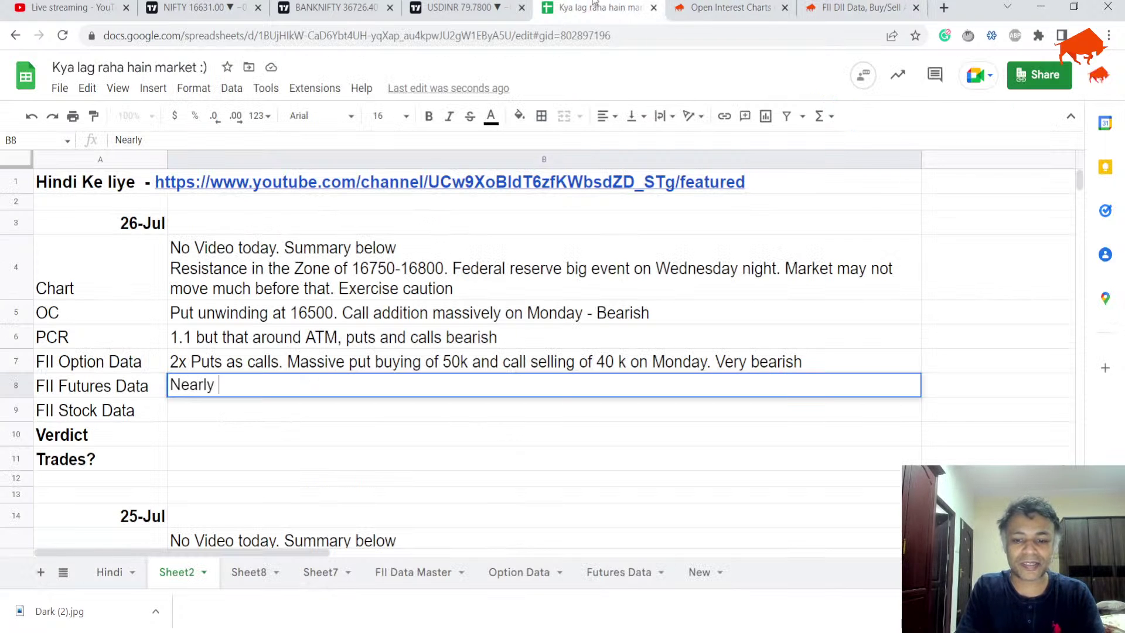
text(990 Cro)
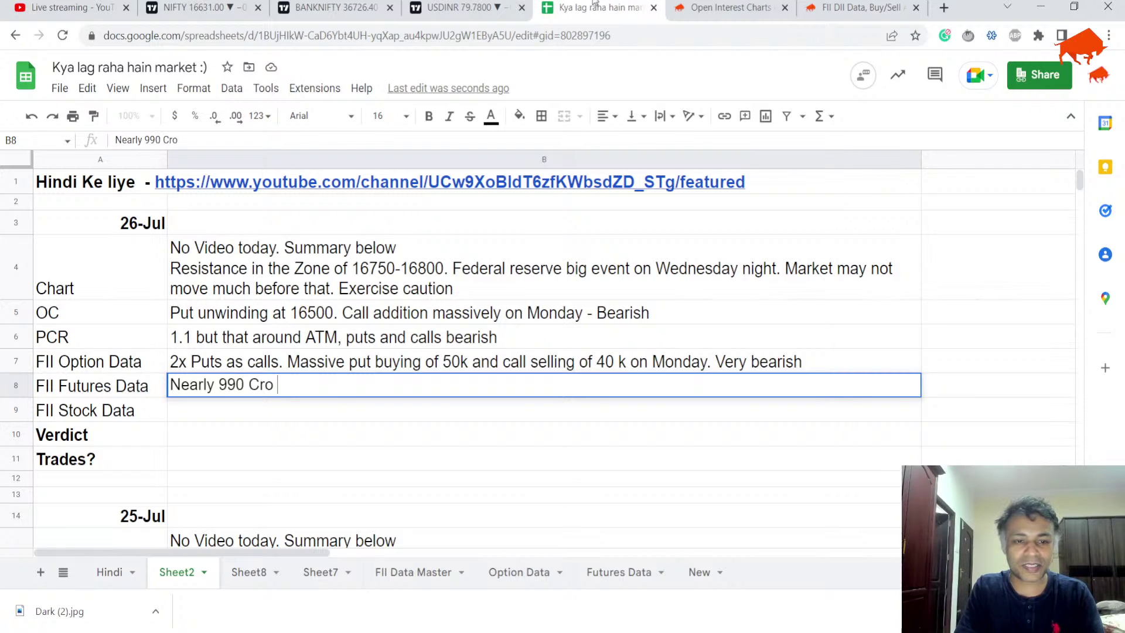
key(BackSpace)
key(BackSpace)
text(sell - B)
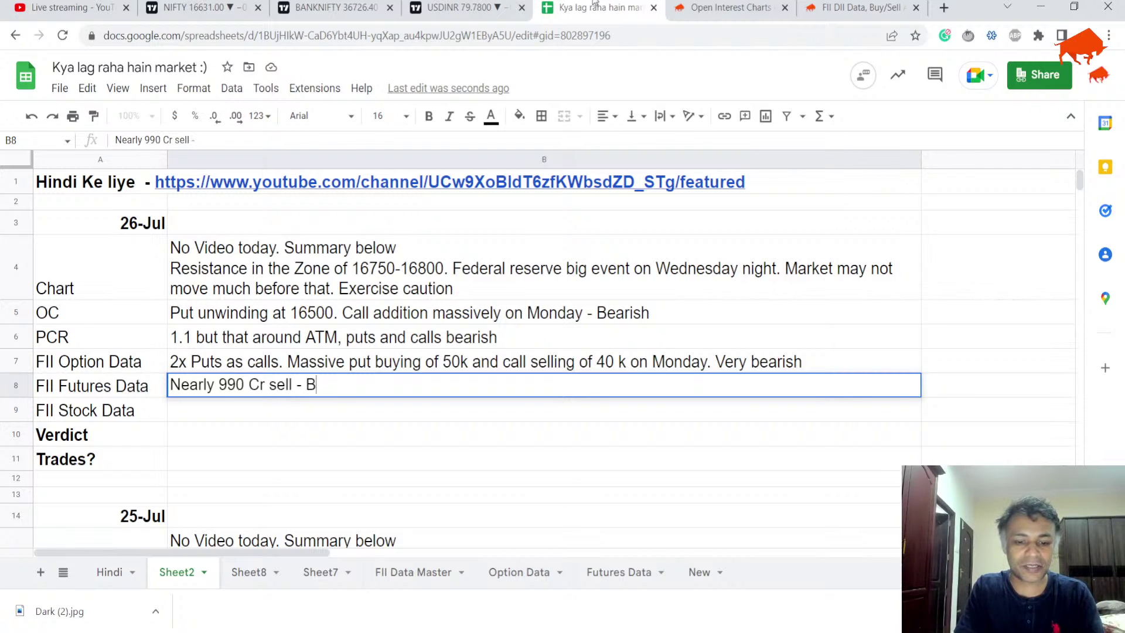
text(earish)
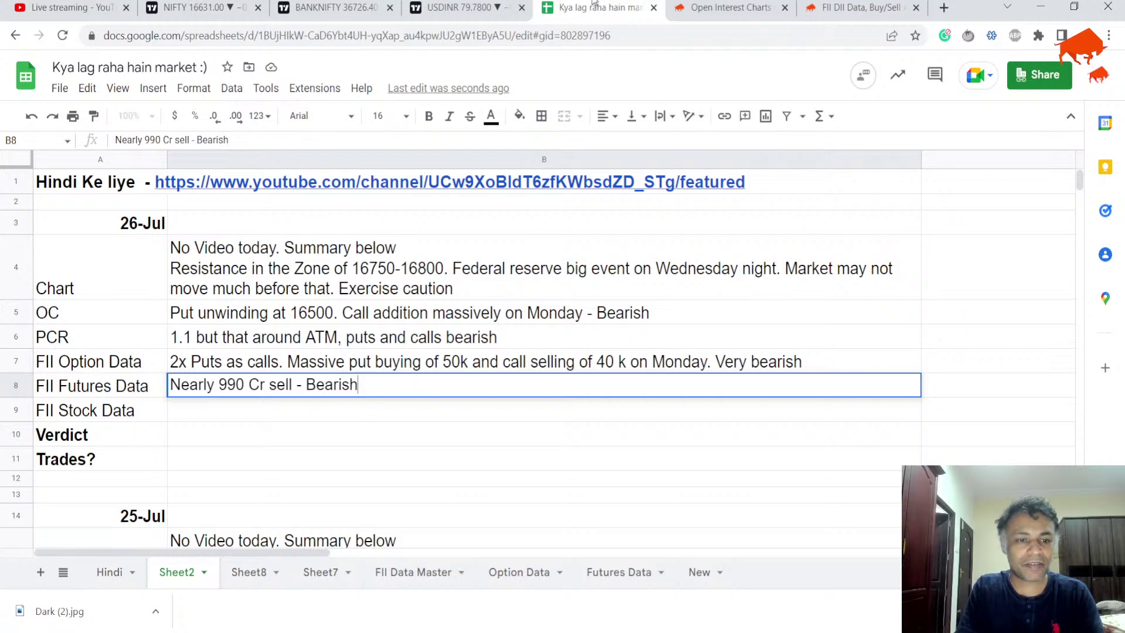
key(Return)
- Enter '844 Cr sell - Bearish' as the FII Stock Data note in B9
text(Nearly)
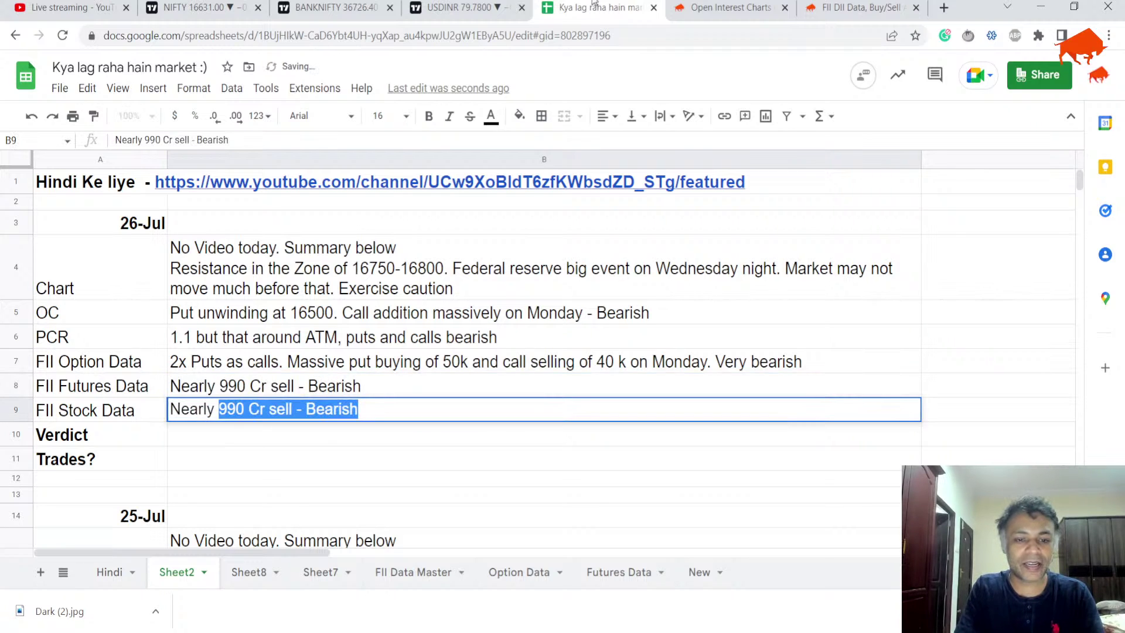
click(833, 6)
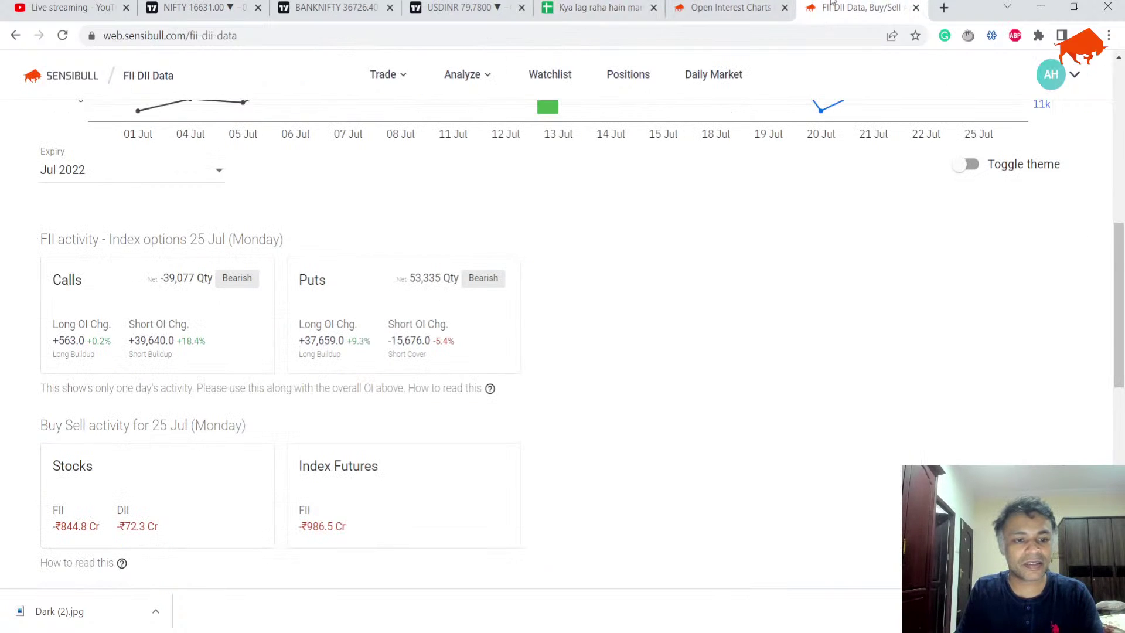
click(626, 6)
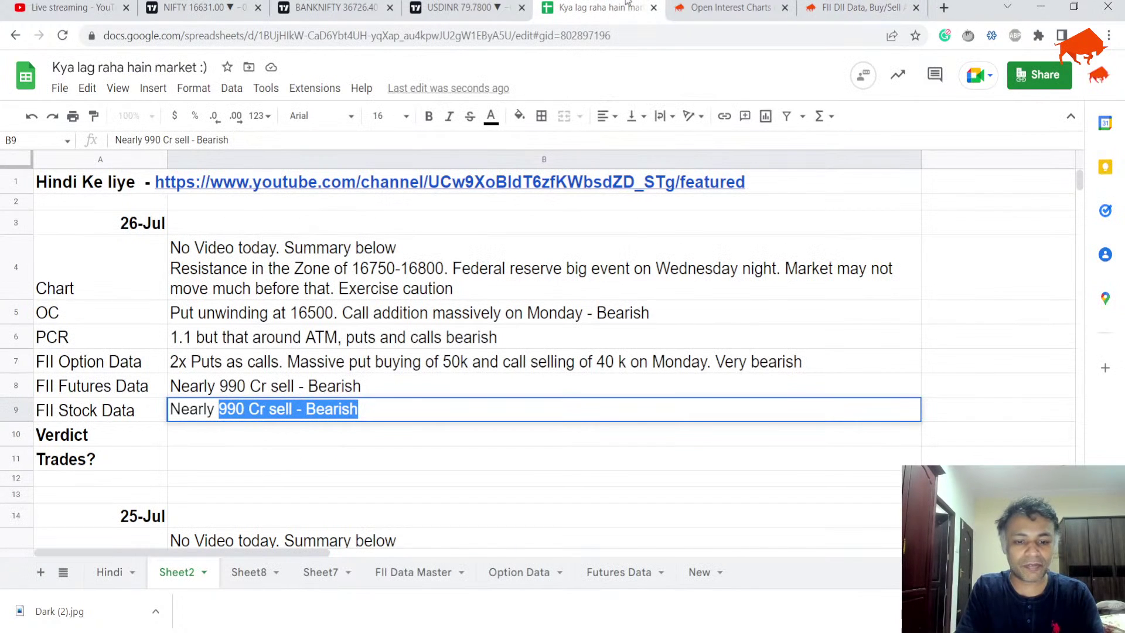
text(844 Cr)
key(BackSpace)
key(BackSpace)
key(BackSpace)
key(BackSpace)
key(BackSpace)
key(BackSpace)
key(BackSpace)
key(BackSpace)
key(BackSpace)
key(BackSpace)
key(BackSpace)
key(BackSpace)
key(BackSpace)
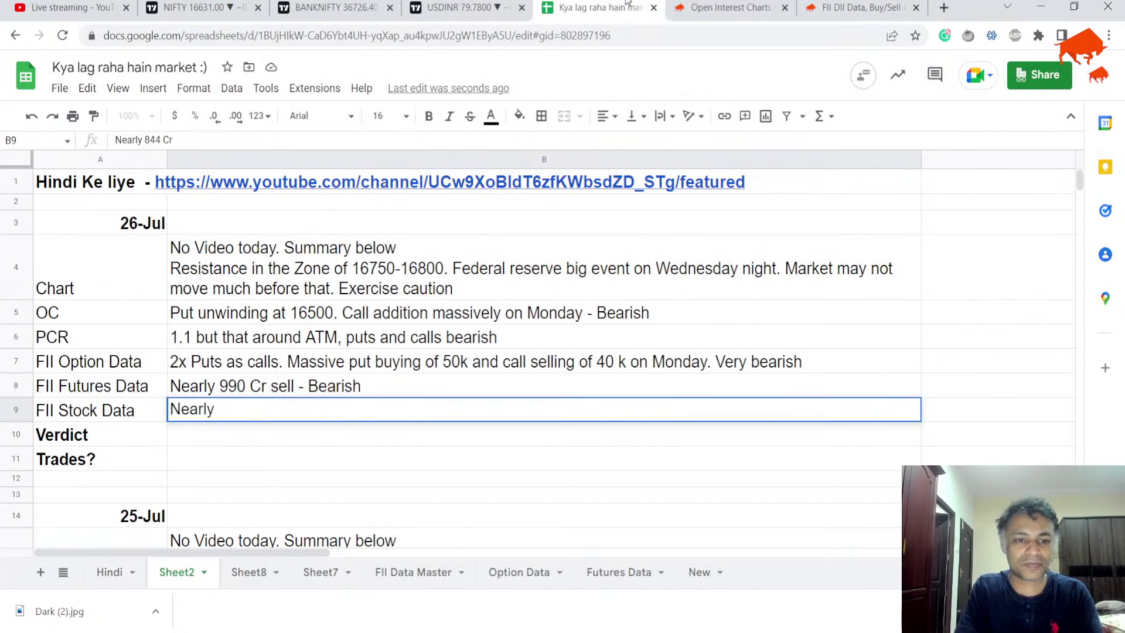
text(844 Cr)
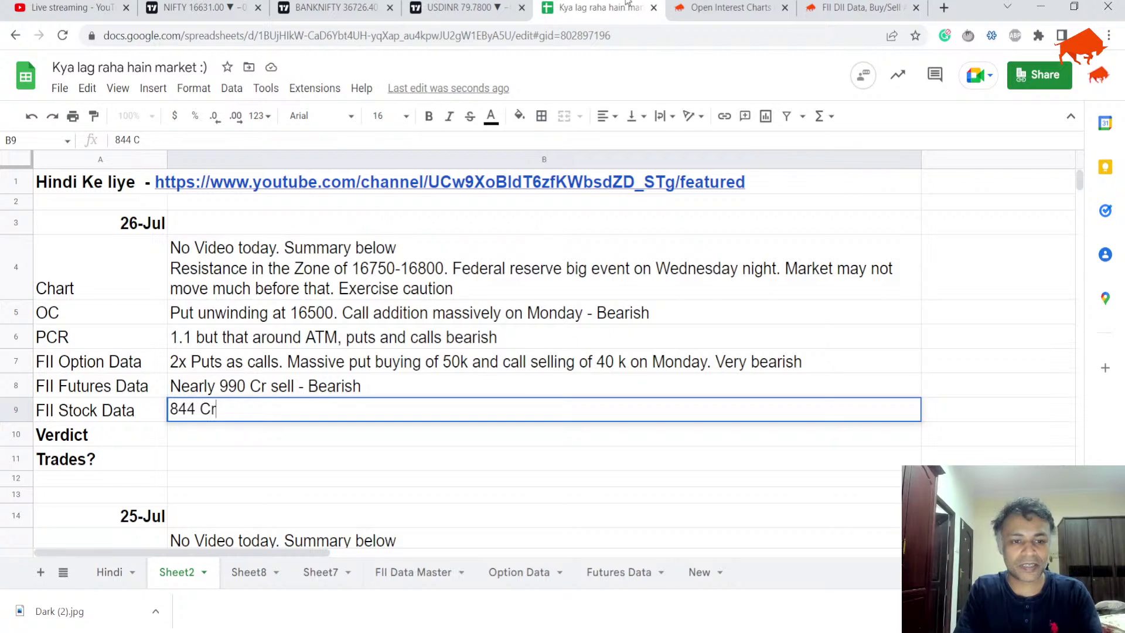
text( sell - Bearisg)
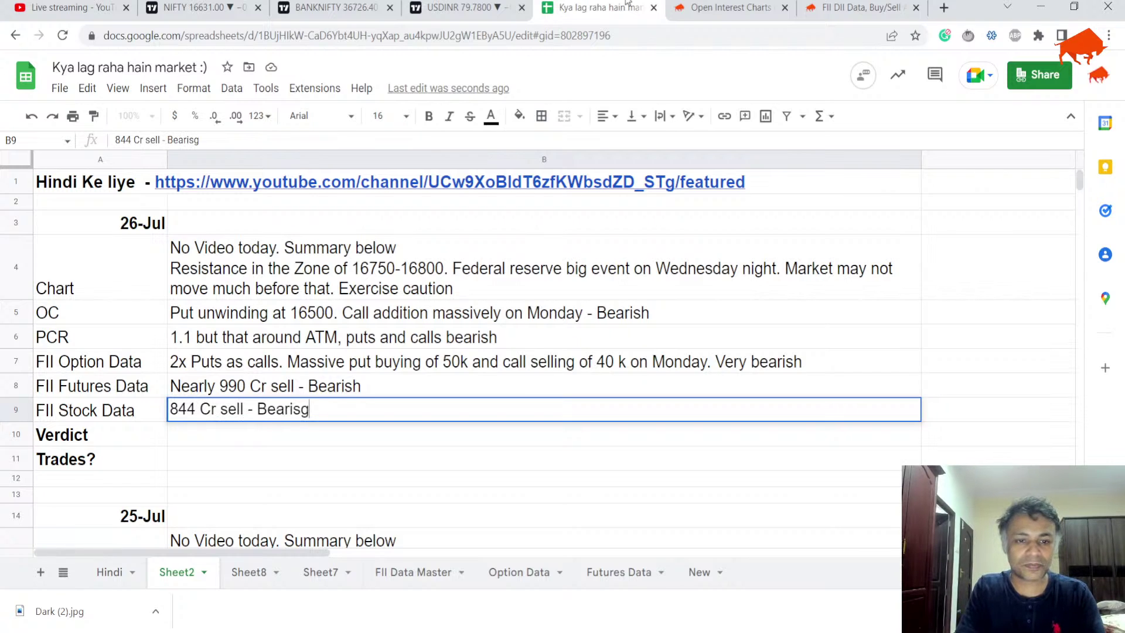
key(BackSpace)
text(h)
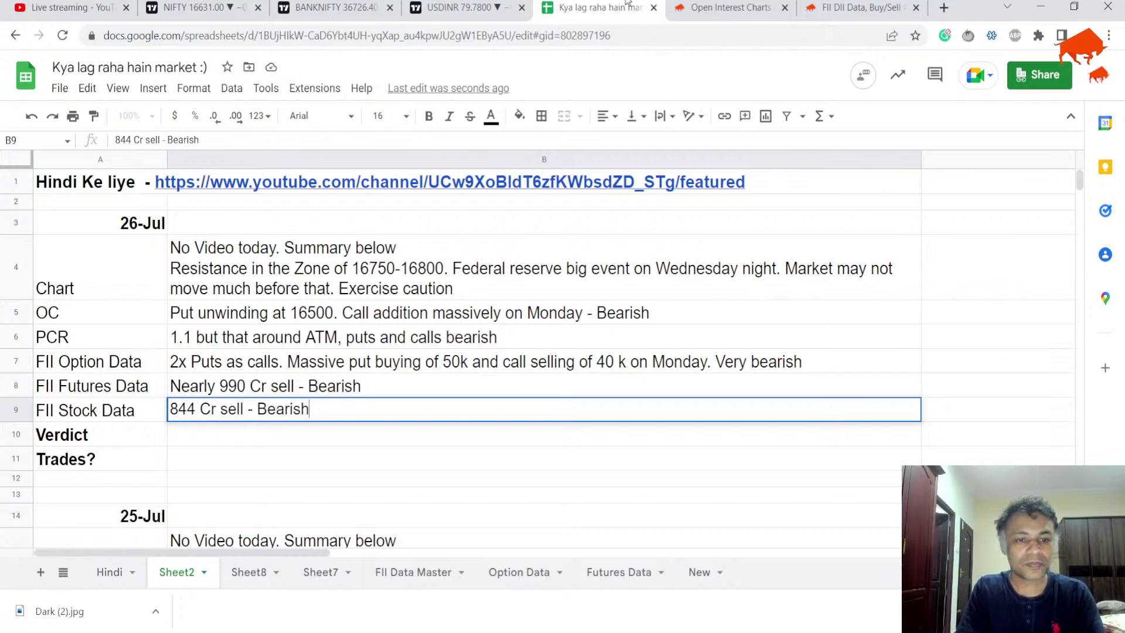
key(Return)
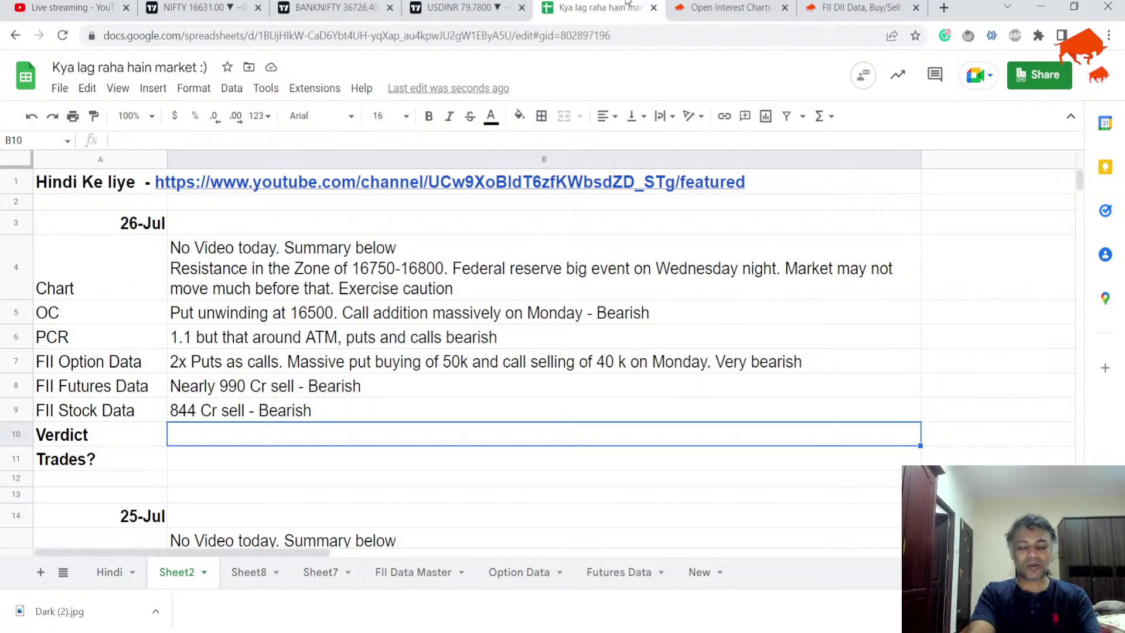
- Write the B10 verdict 'Not bullish. Might be bearish after Fed event' and review it
text(Not bullis)
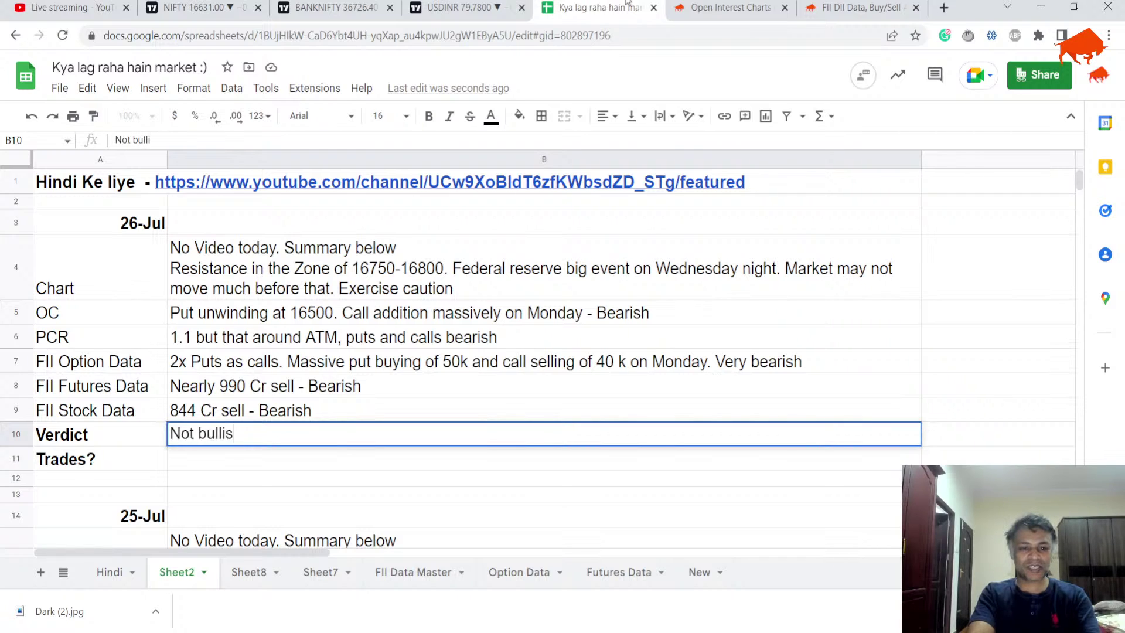
text(h Mi)
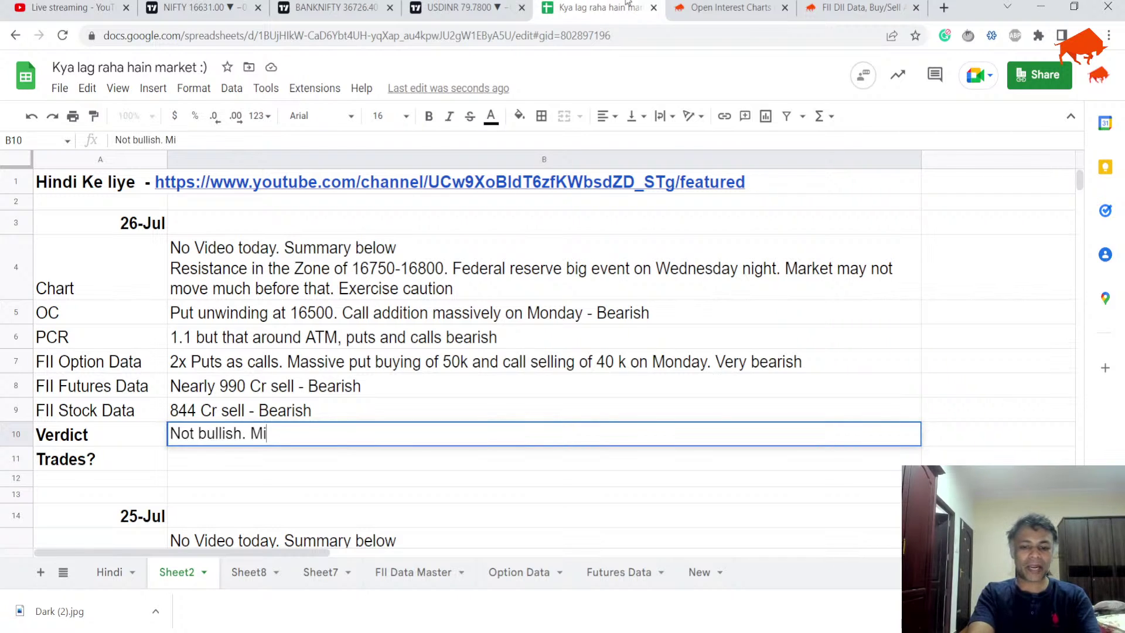
text(ght be bearis)
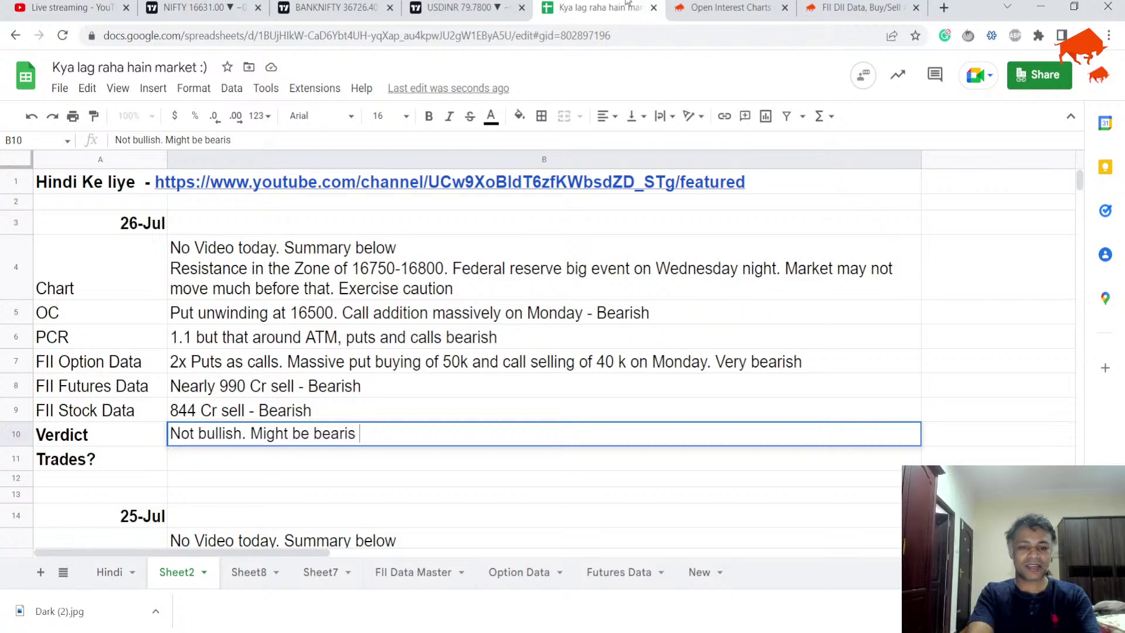
text(g)
key(BackSpace)
text(h afte)
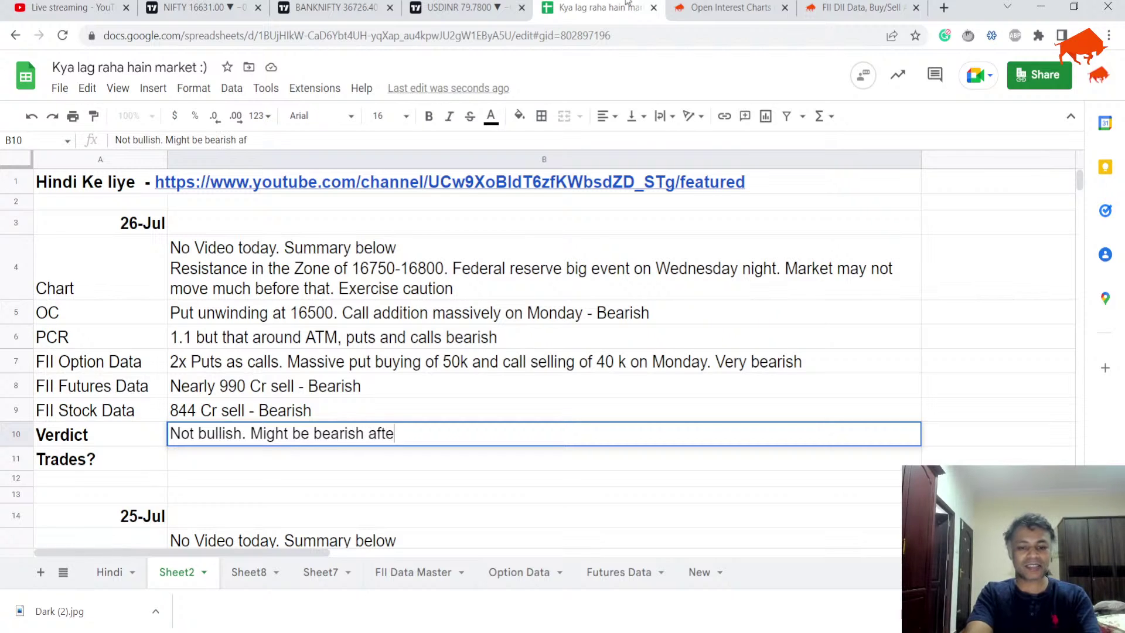
text(r bearish)
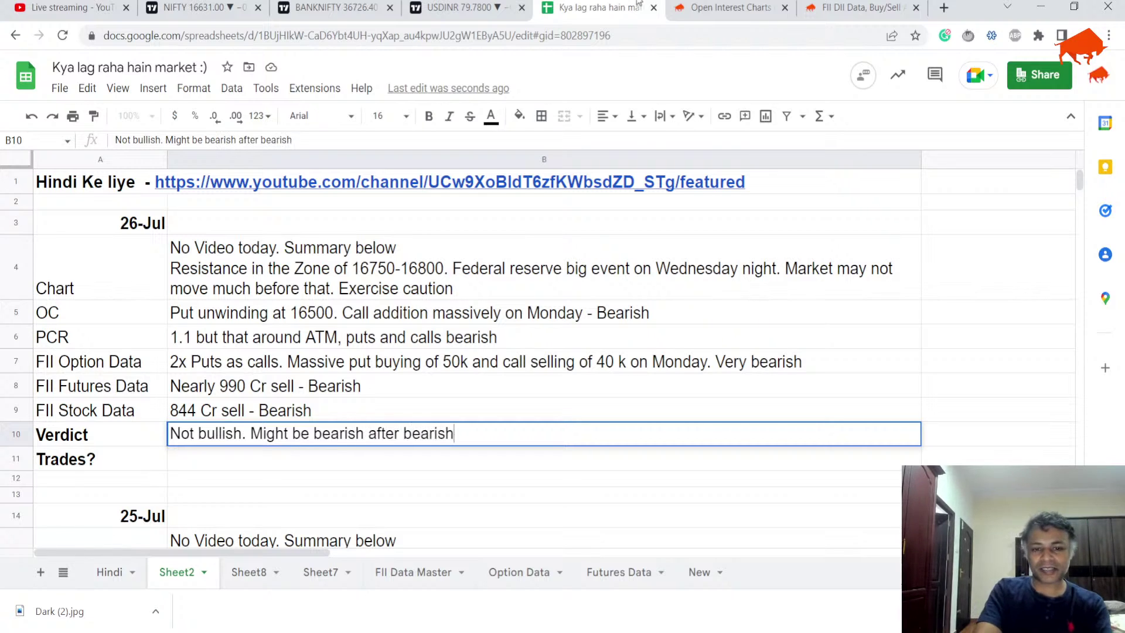
key(ctrl+BackSpace)
text(Fed event)
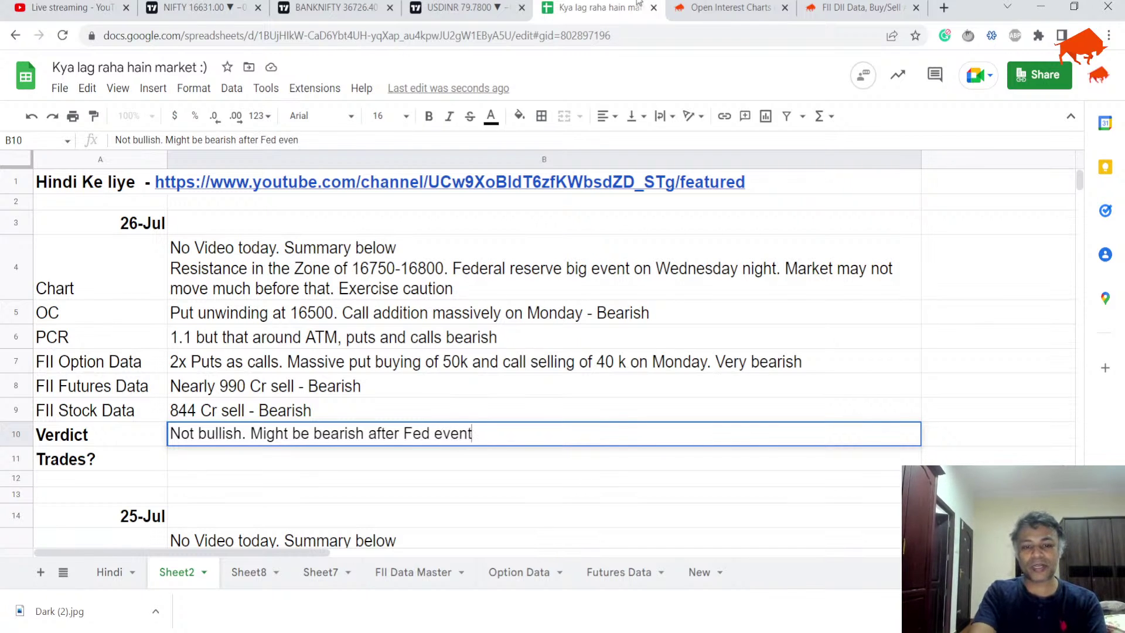
key(Return)
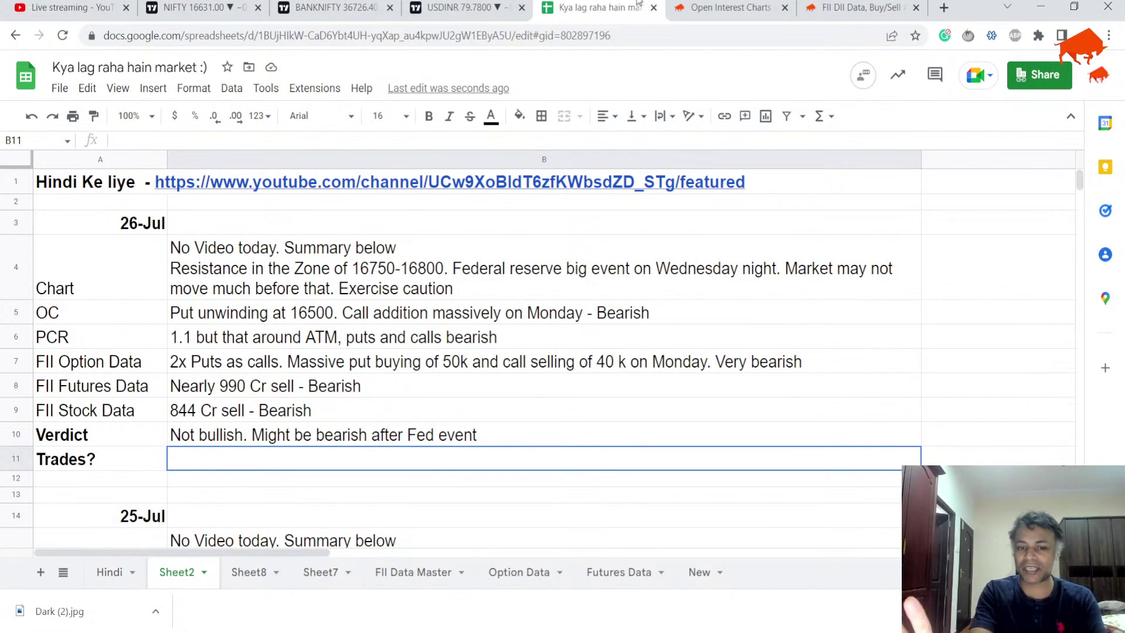
key(Up)
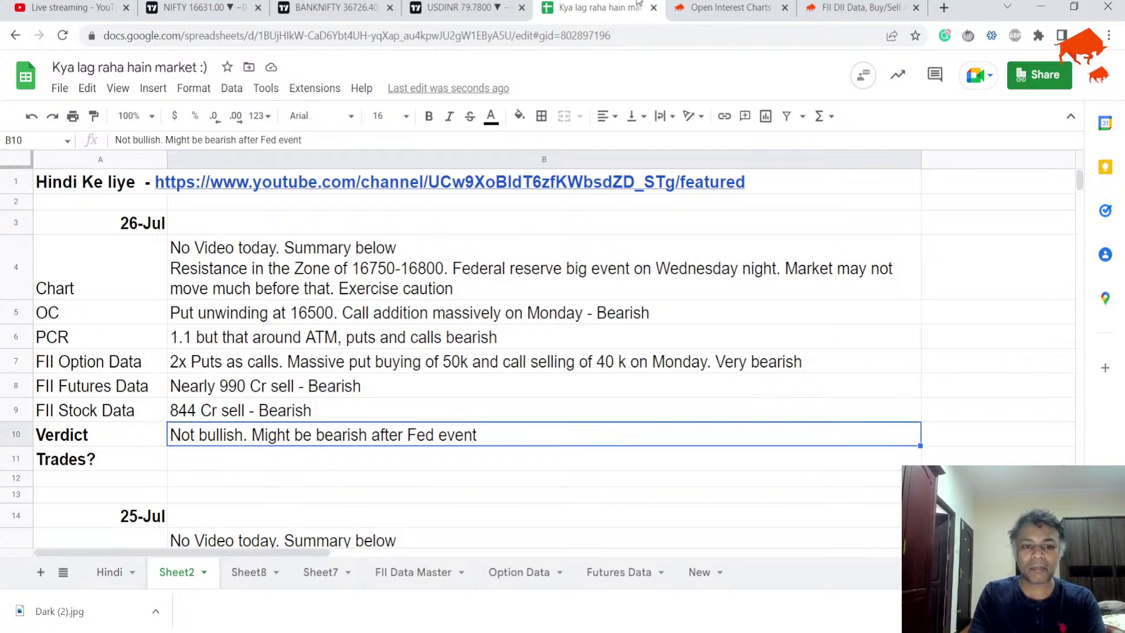
key(Up)
key(Down)
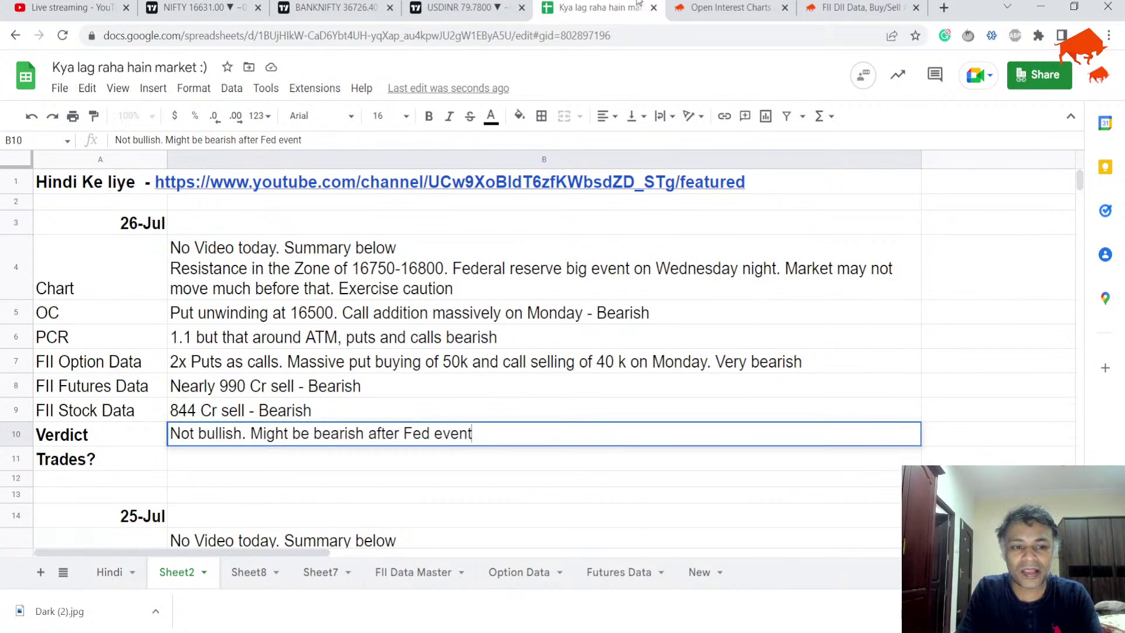
- In B11, note: maybe sell calls with light size; option buying, especially puts, makes little sense
key(Down)
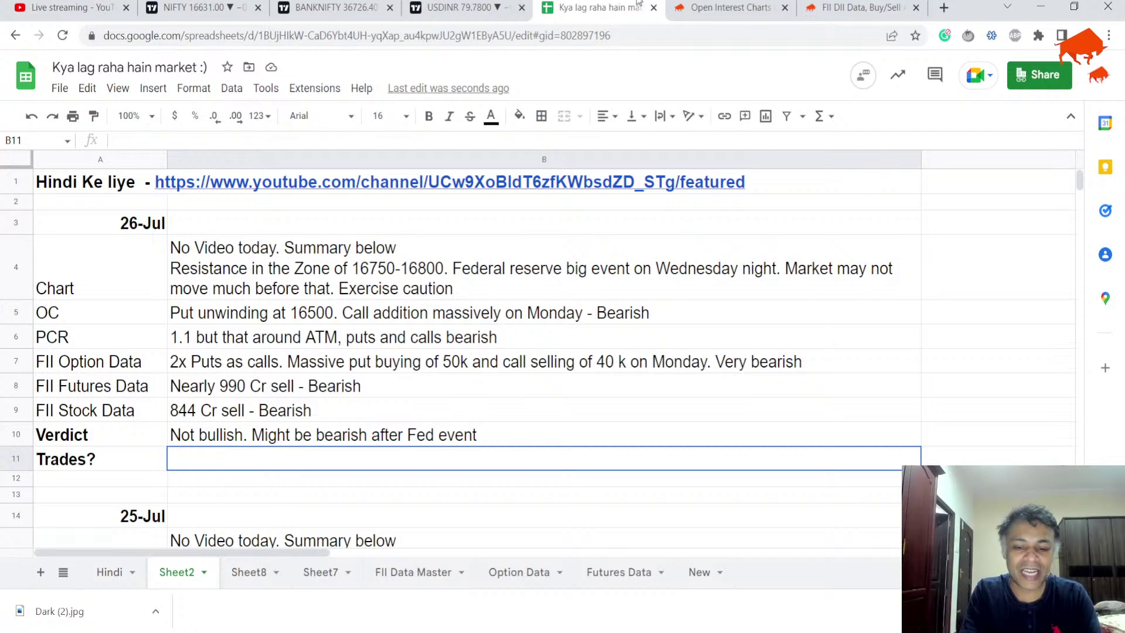
text(May be sel)
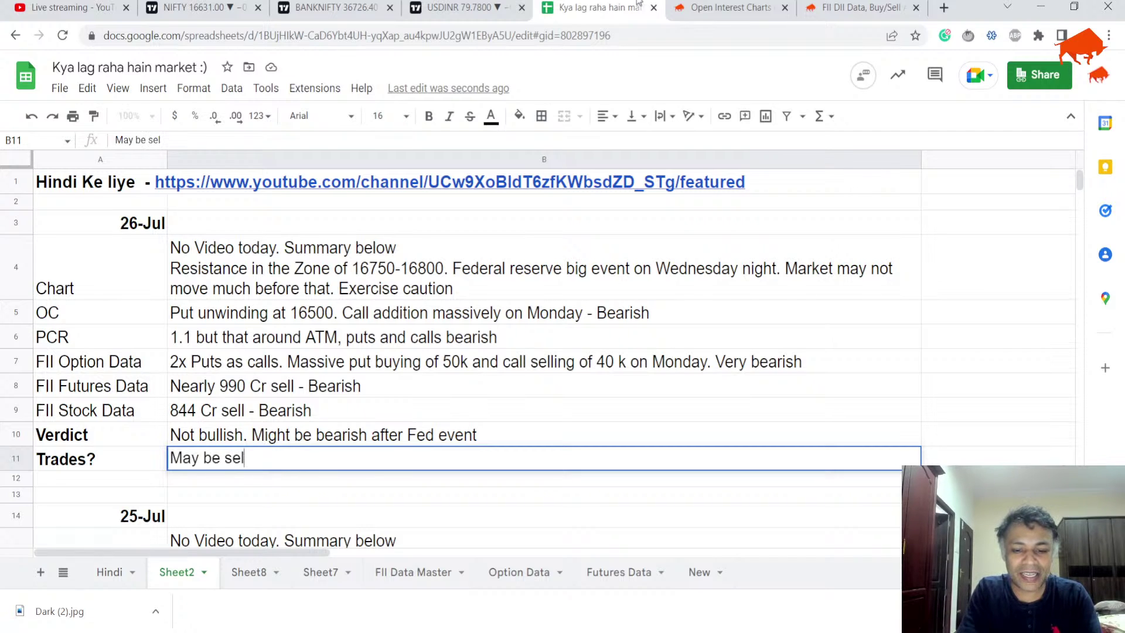
text(l calls with li)
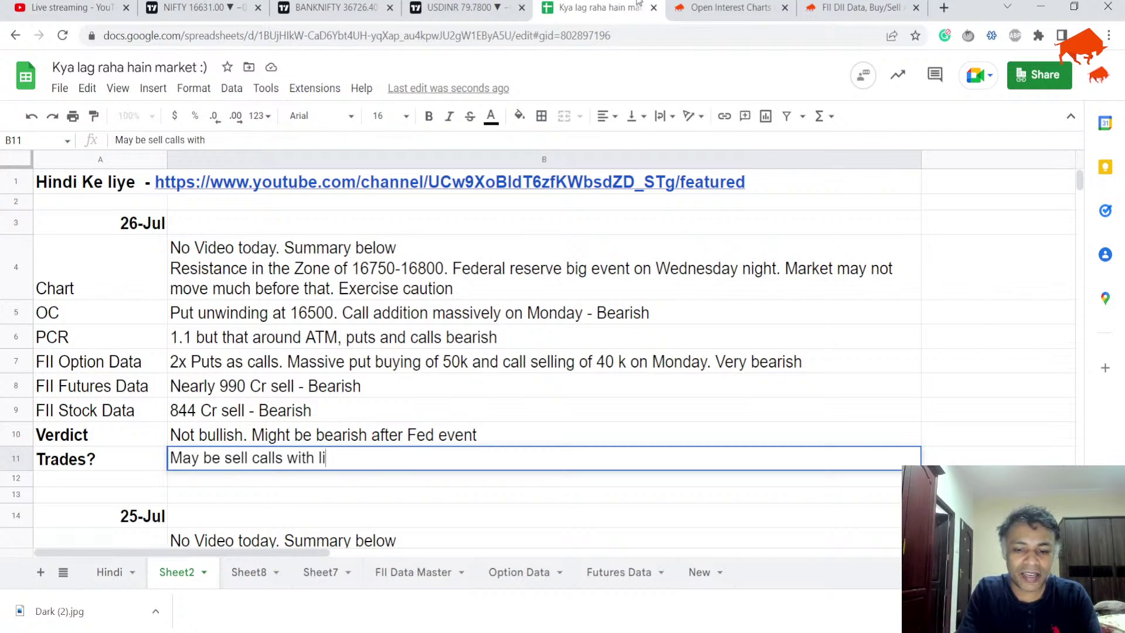
text(ght position )
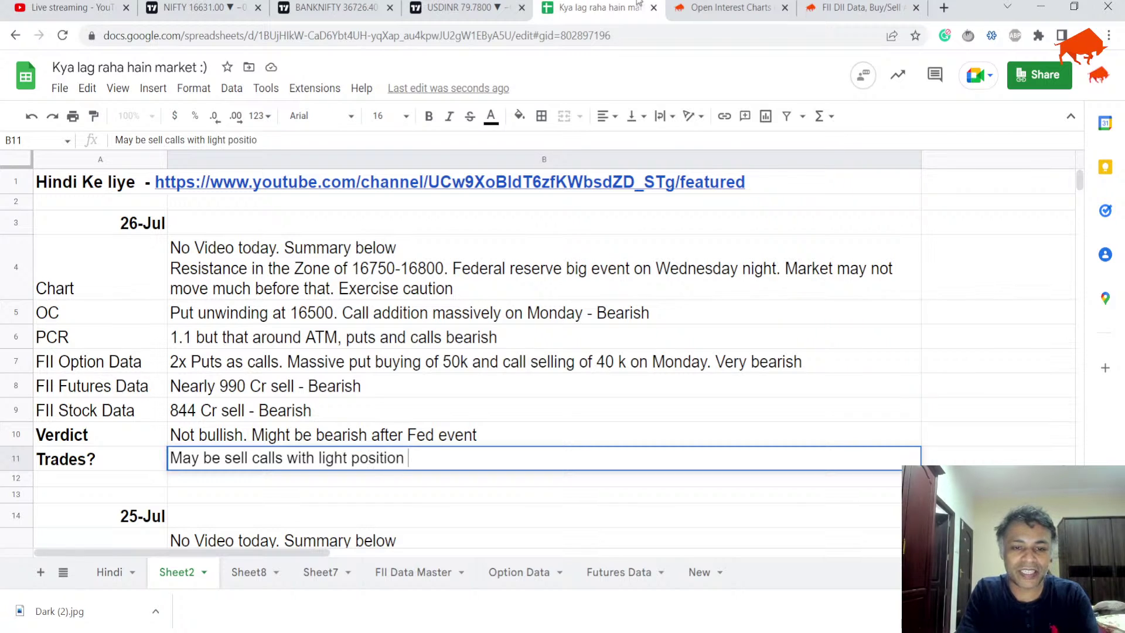
text(size now.)
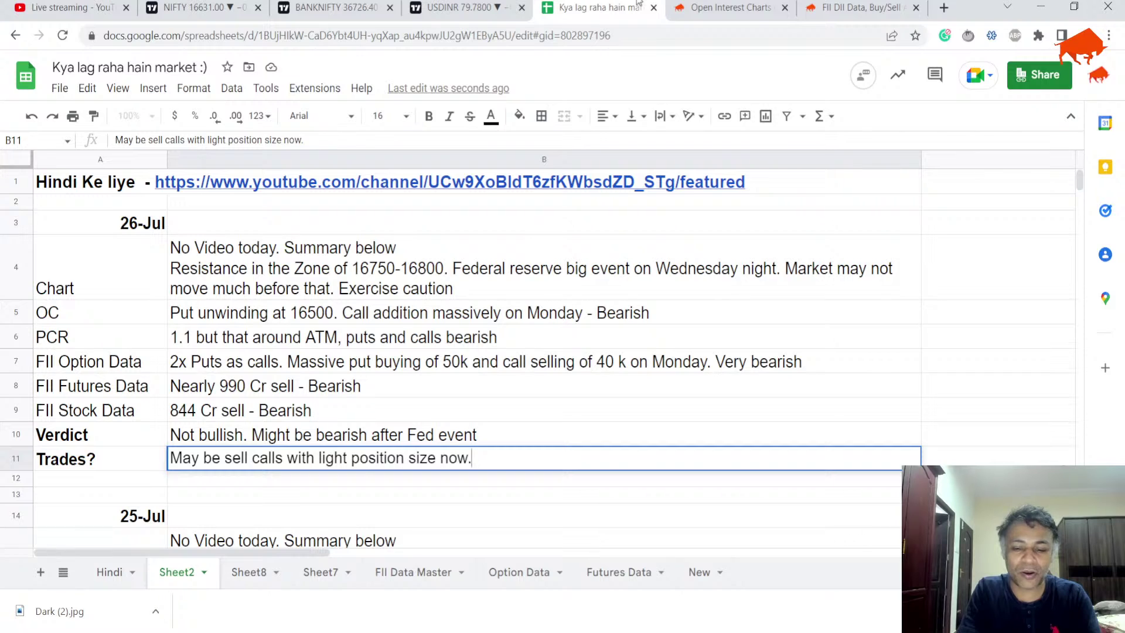
text(Option buying might )
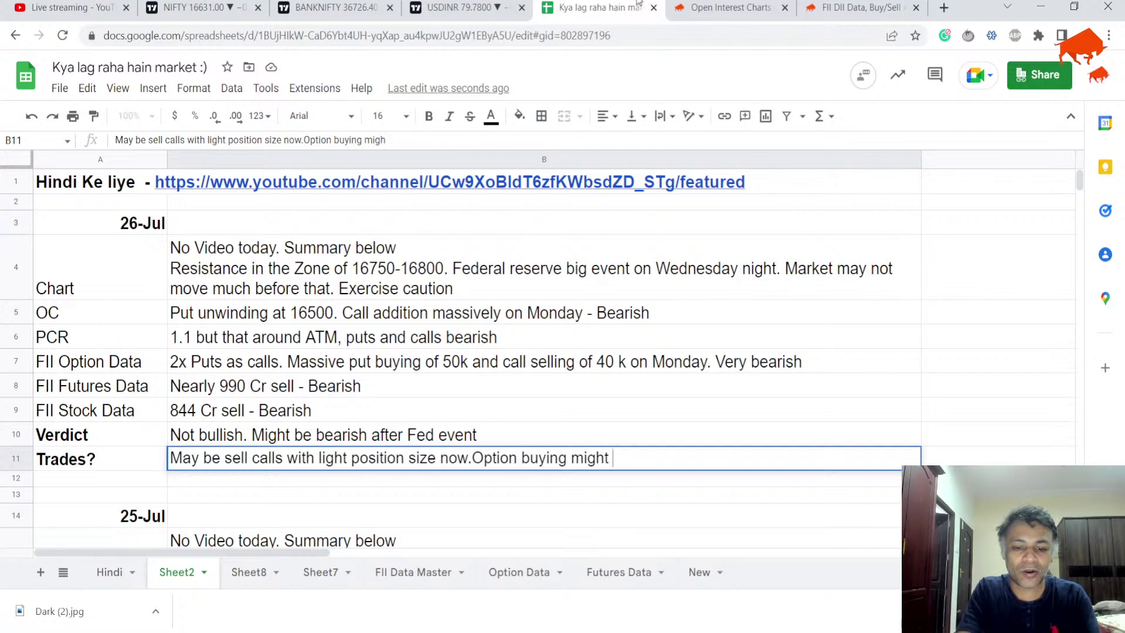
text(not make sense, e)
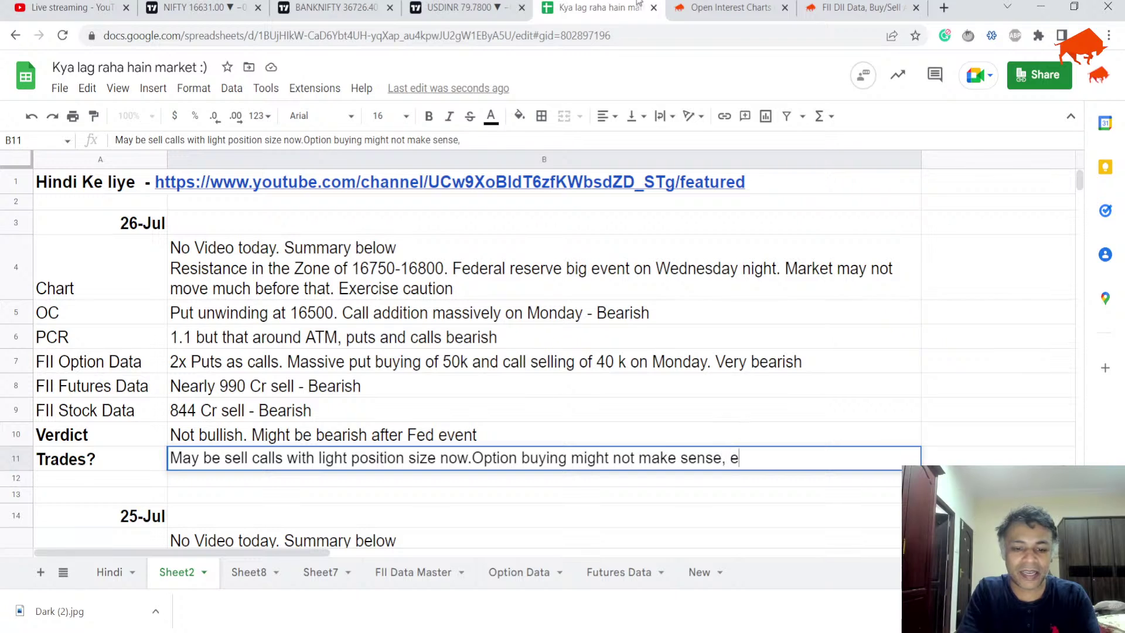
text(specially puts)
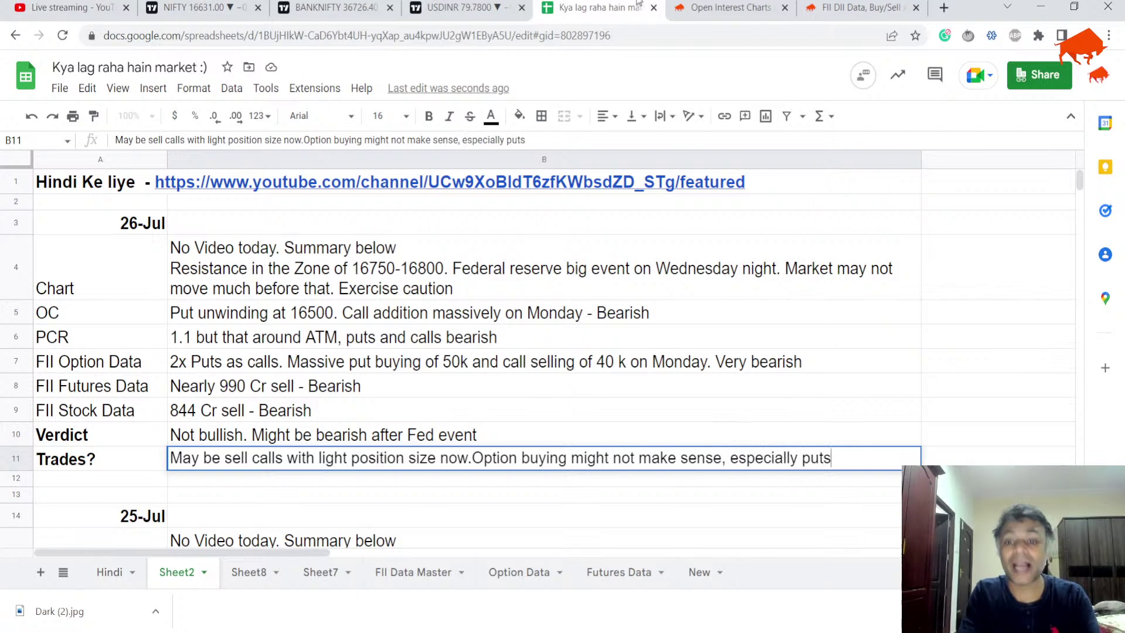
key(Return)
key(Up)
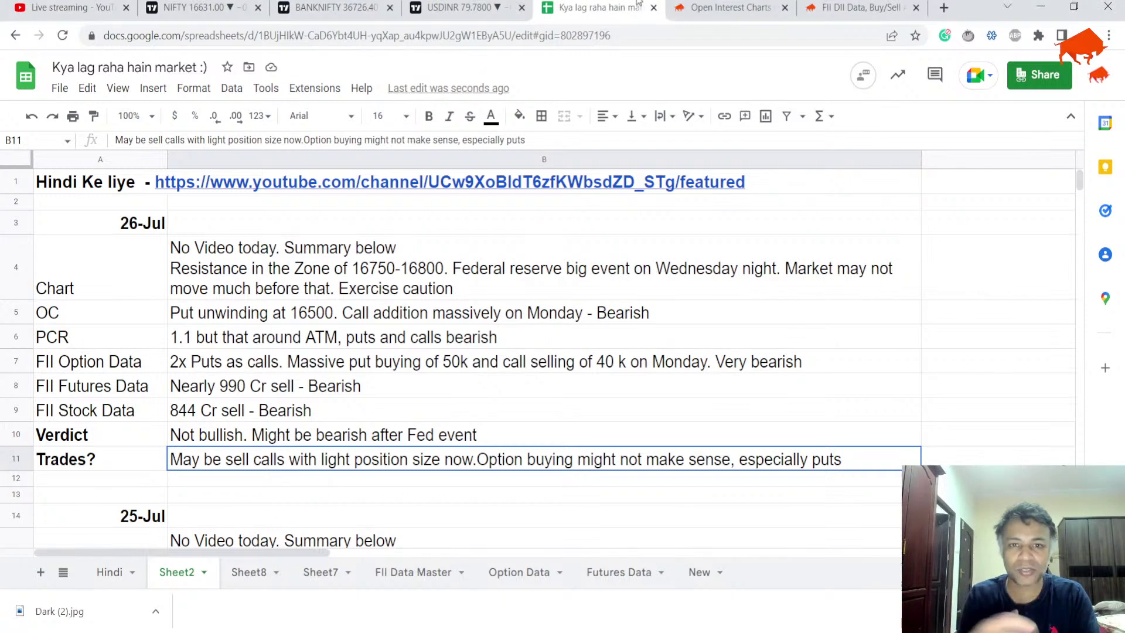
key(ctrl+t)
text(sgx)
key(Return)
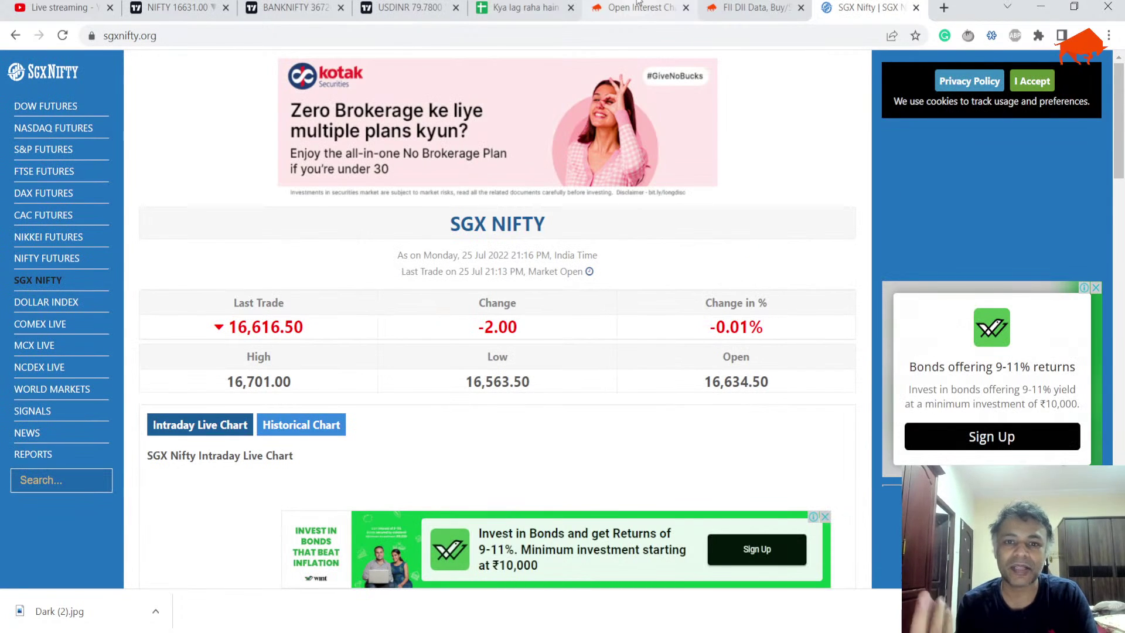
key(ctrl+w)
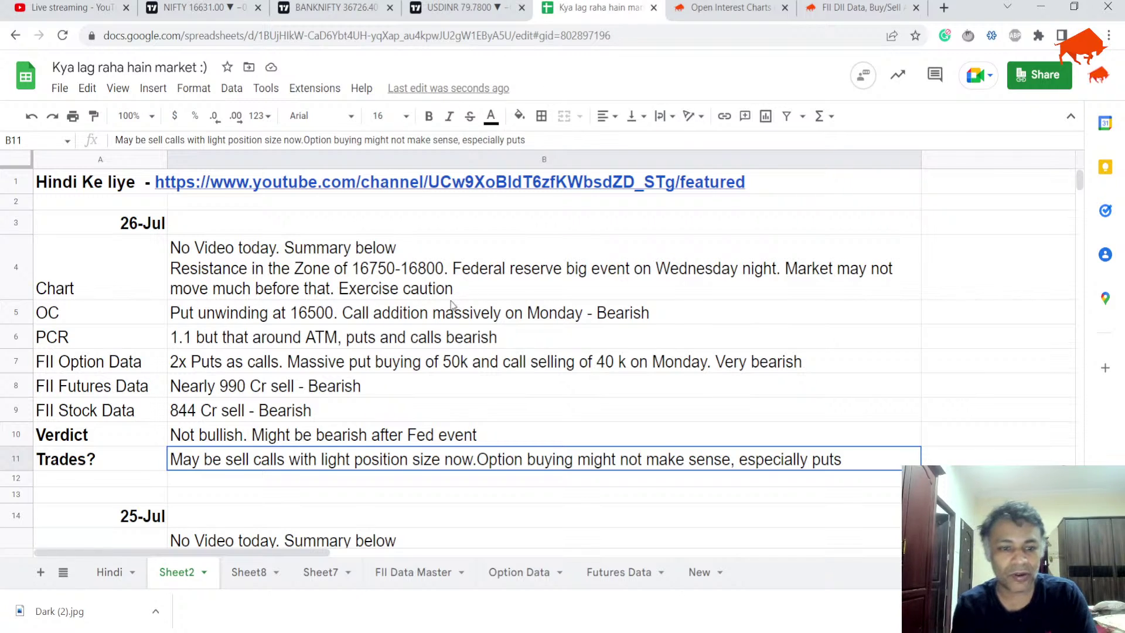
- Reword the Trades? note to 'Sell calls', adding 'Not put sell, no call buy. No futures trades.'
key(Return)
key(Home)
key(ctrl+shift+Right)
key(ctrl+shift+Right)
key(ctrl+shift+Right)
text(Sell )
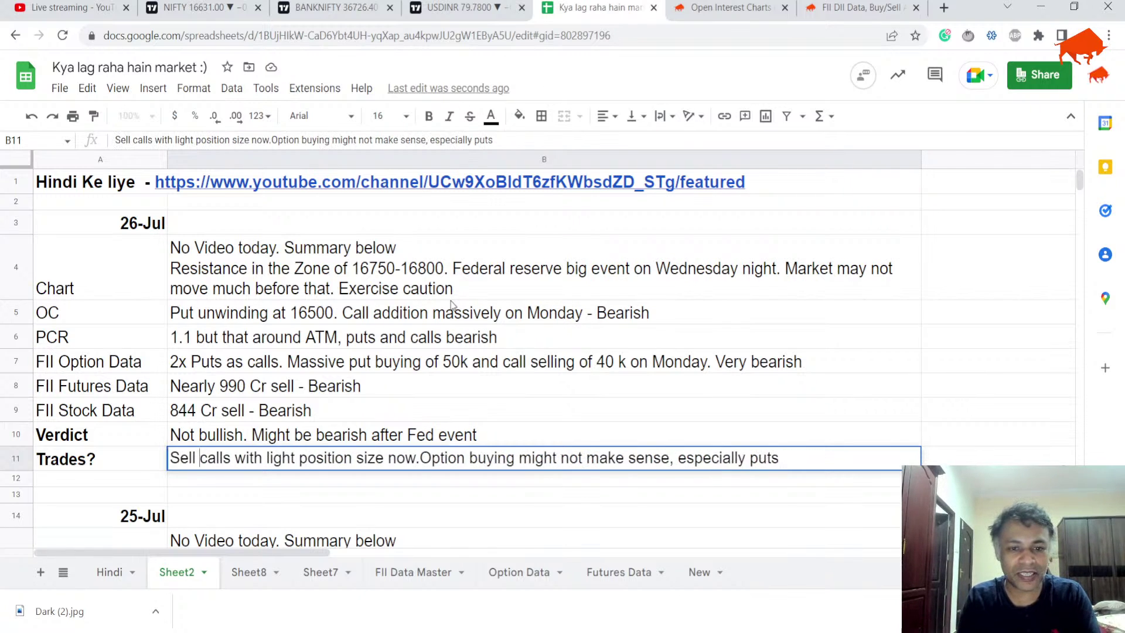
text( Not put s)
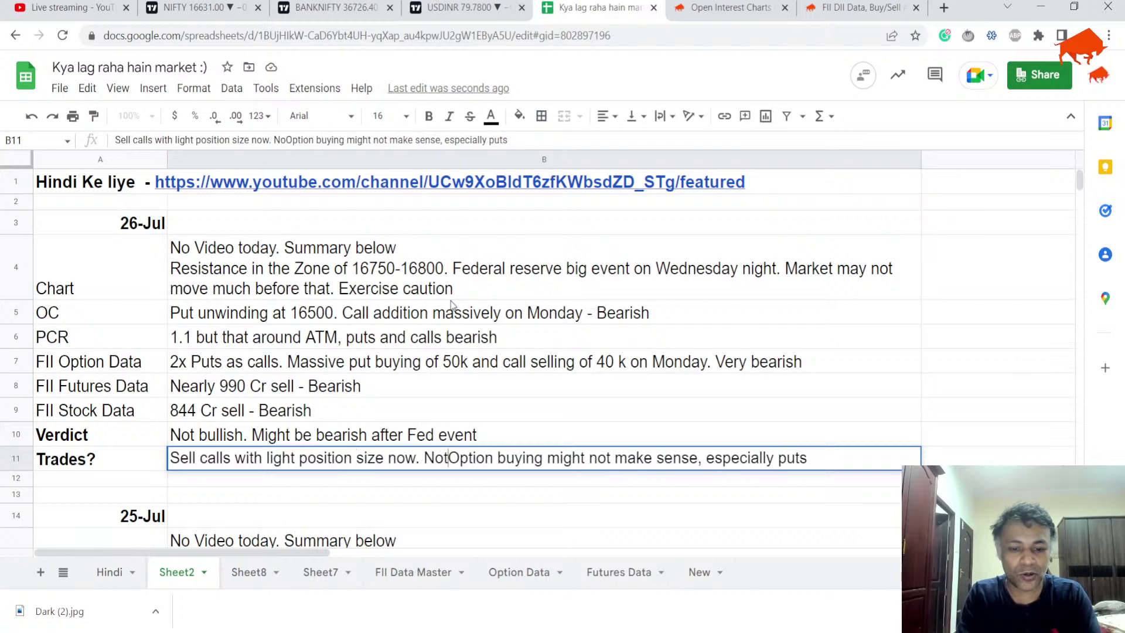
text(ell, b)
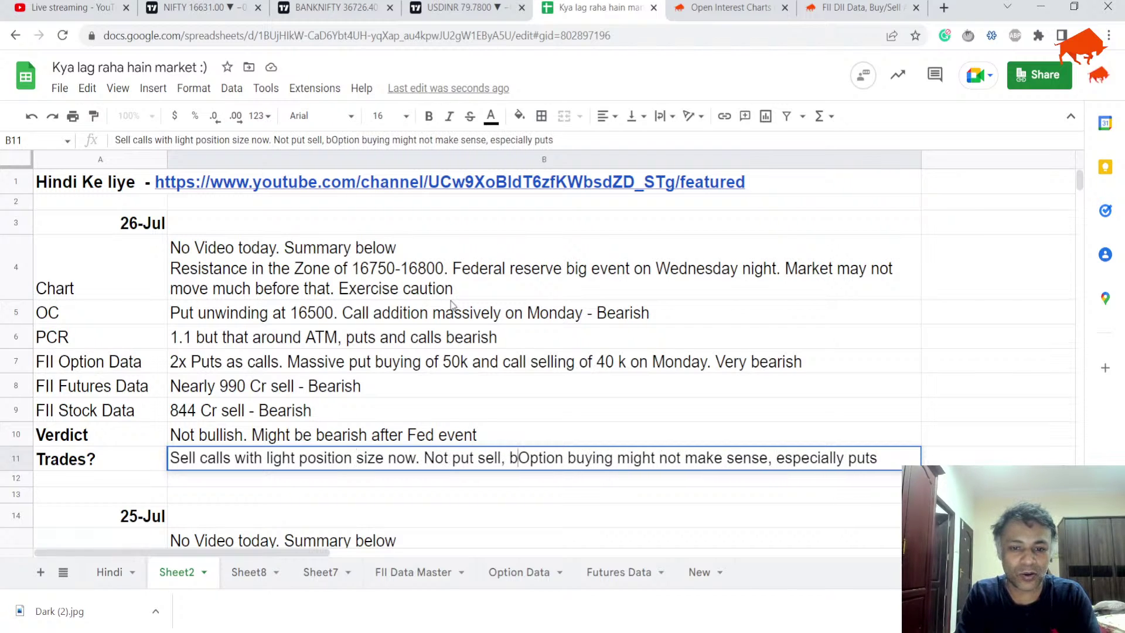
key(BackSpace)
text(no call buy. No )
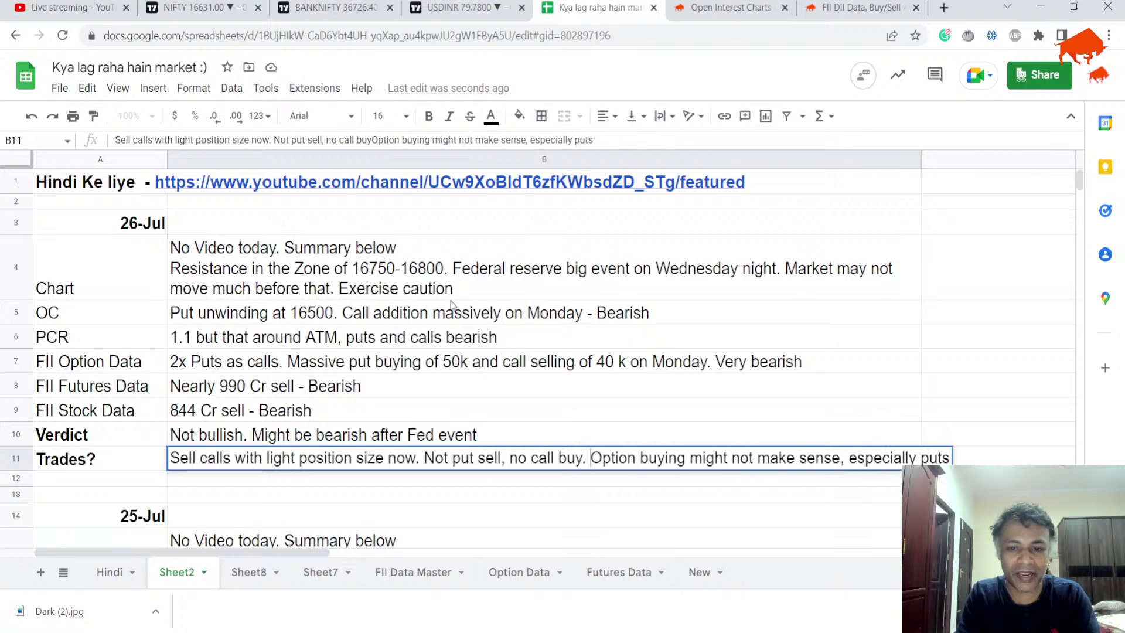
text(futures trades.)
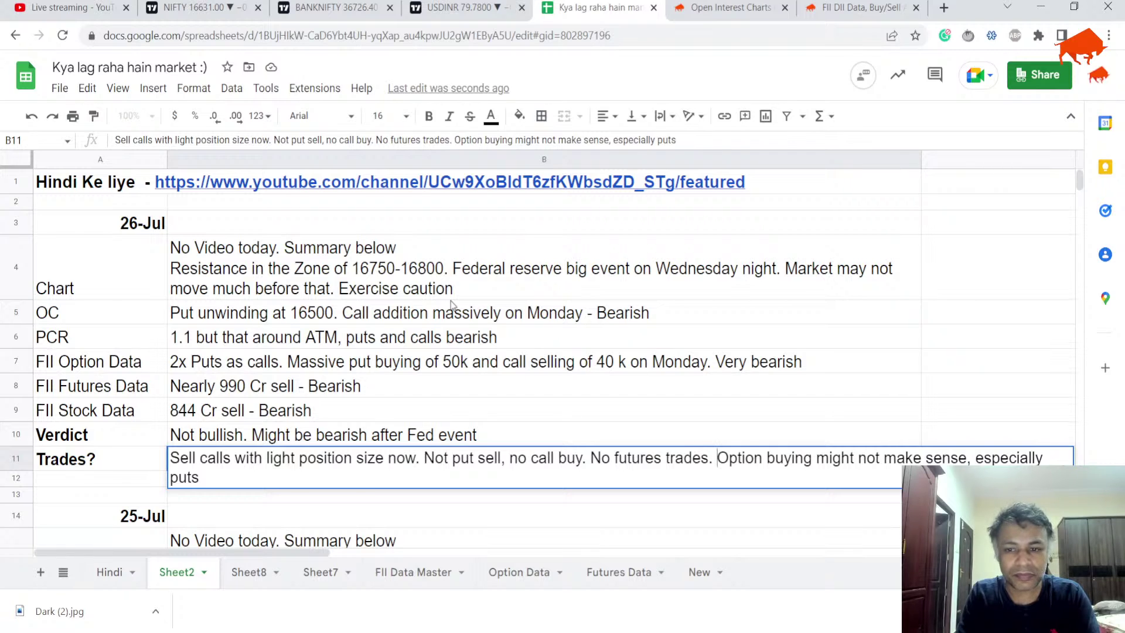
key(Return)
key(Up)
- Append 'because of event' to the Trades? note to explain avoiding puts
key(Return)
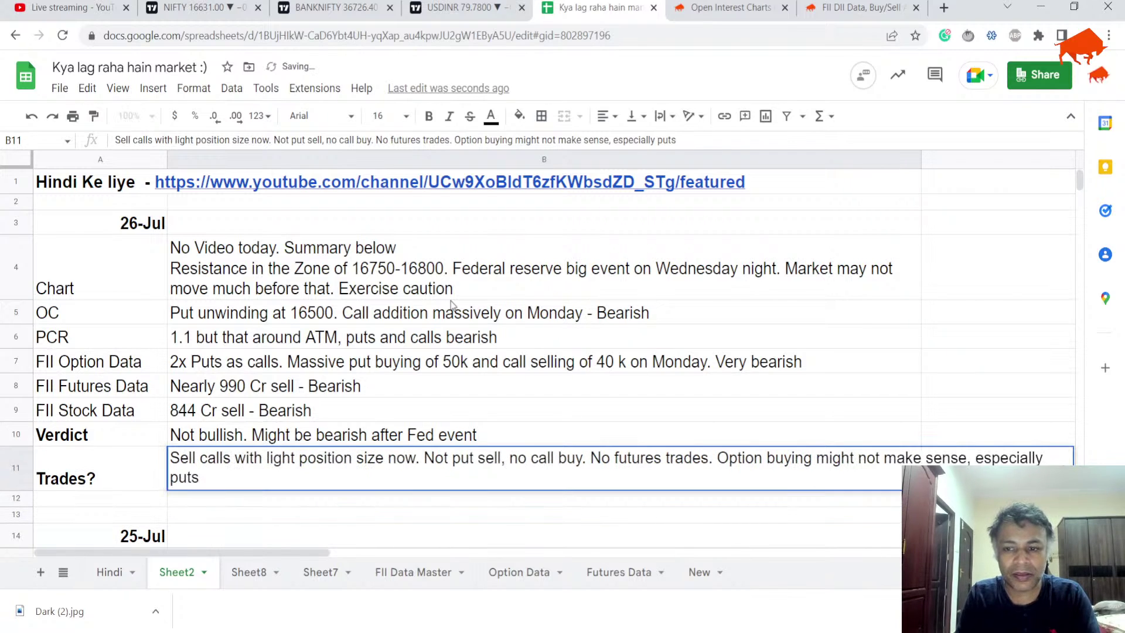
text(because )
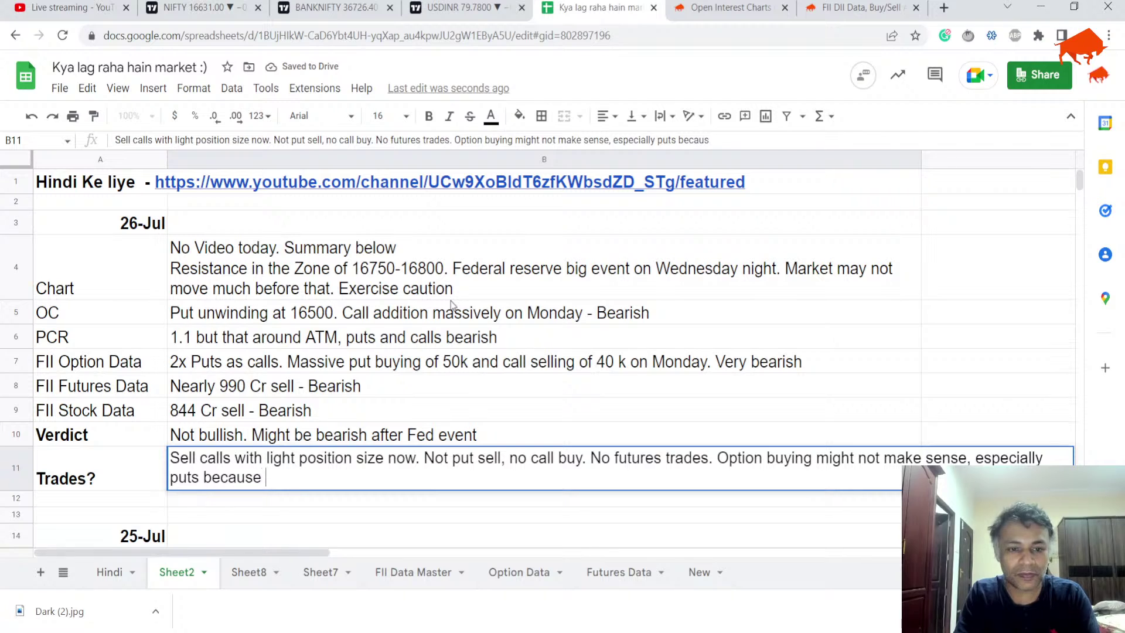
text(of event)
key(Return)
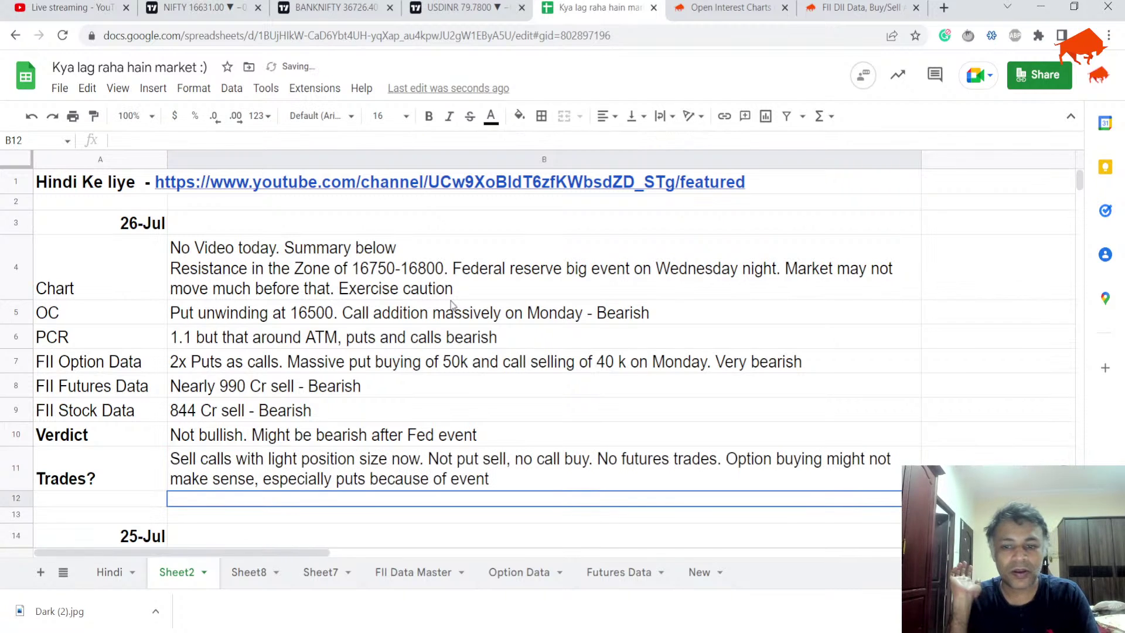
key(Up)
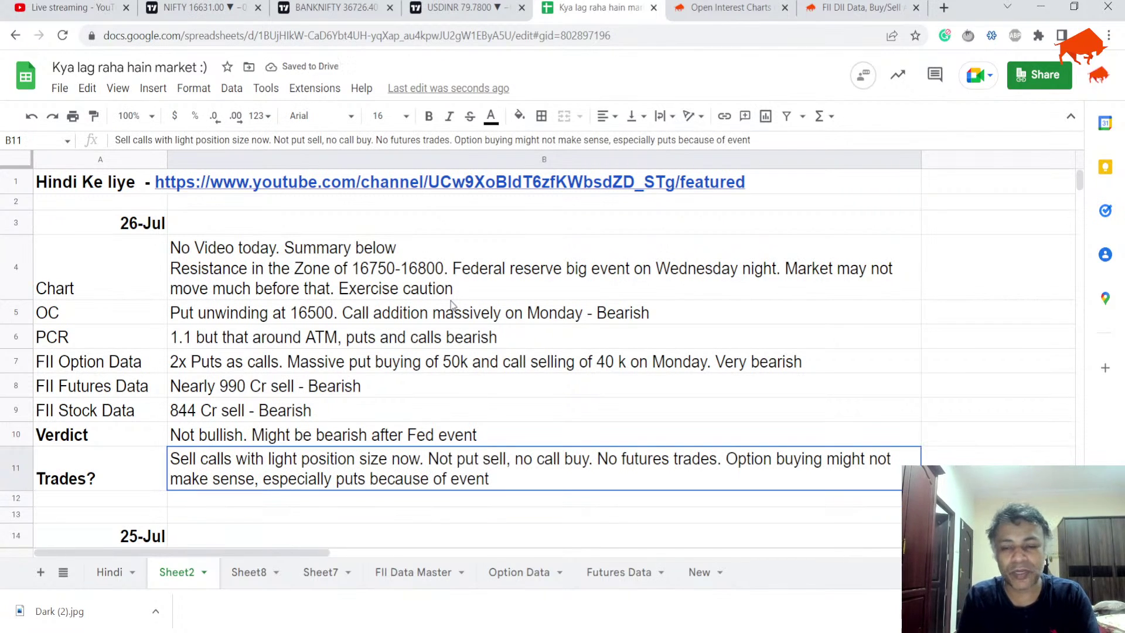